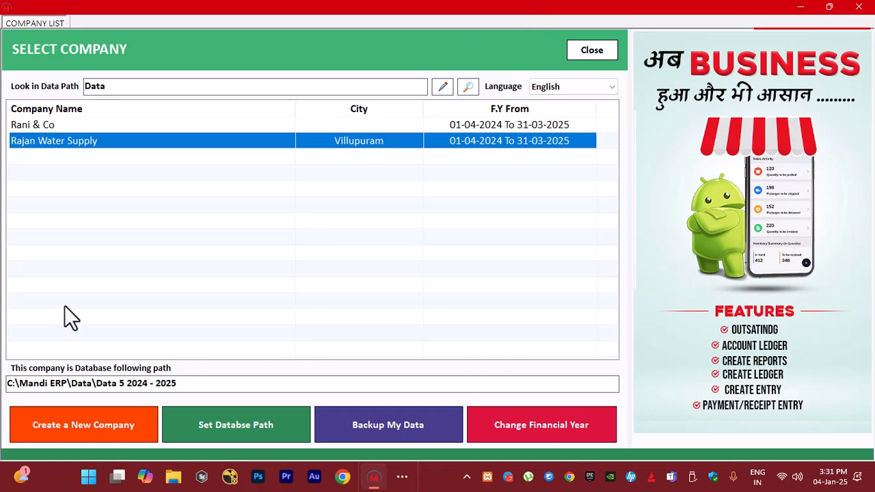
Review the new-company form and its option to copy accounts and items from an existing company, and close it without creating one
{"action": "left_click", "coordinate": [57, 426]}
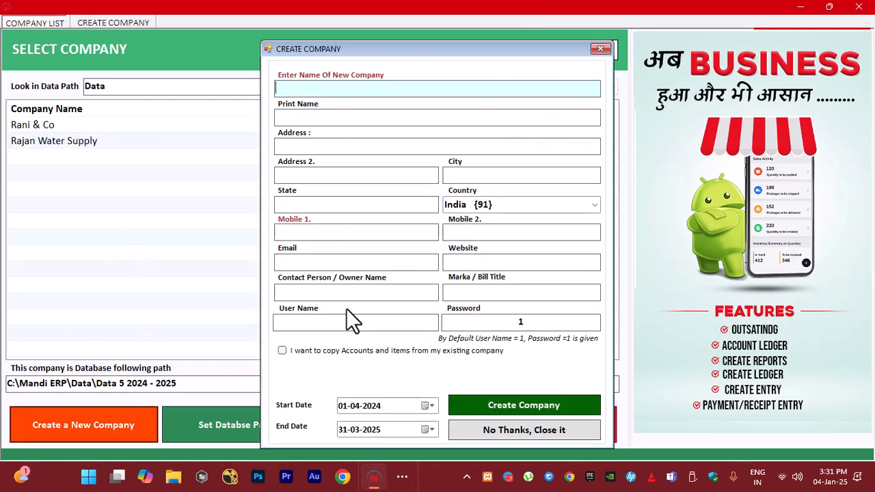
{"action": "left_click", "coordinate": [283, 351]}
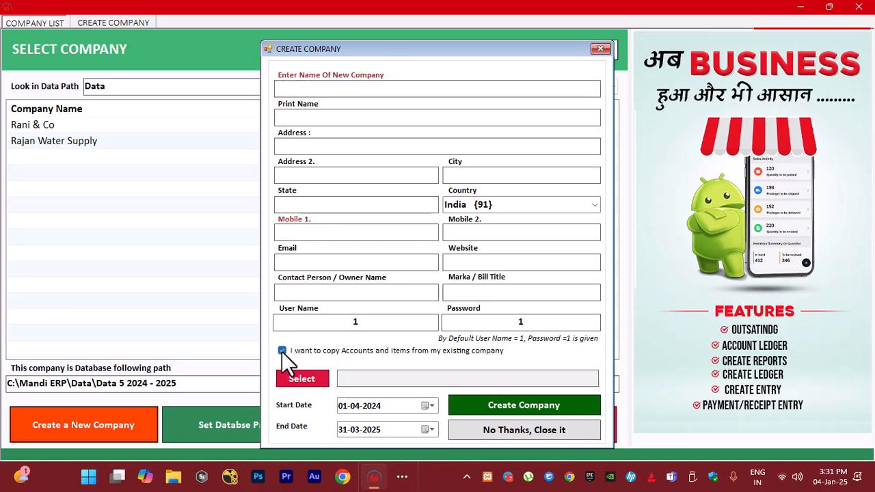
{"action": "left_click", "coordinate": [304, 380]}
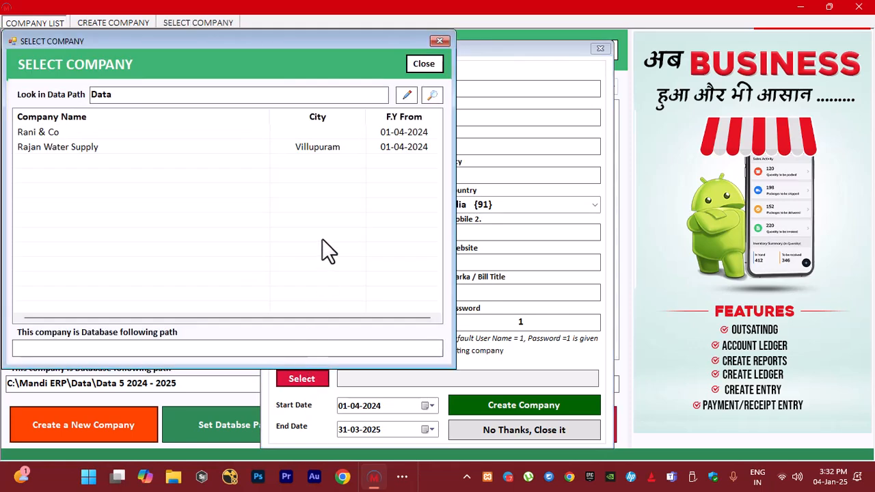
{"action": "left_click", "coordinate": [440, 43]}
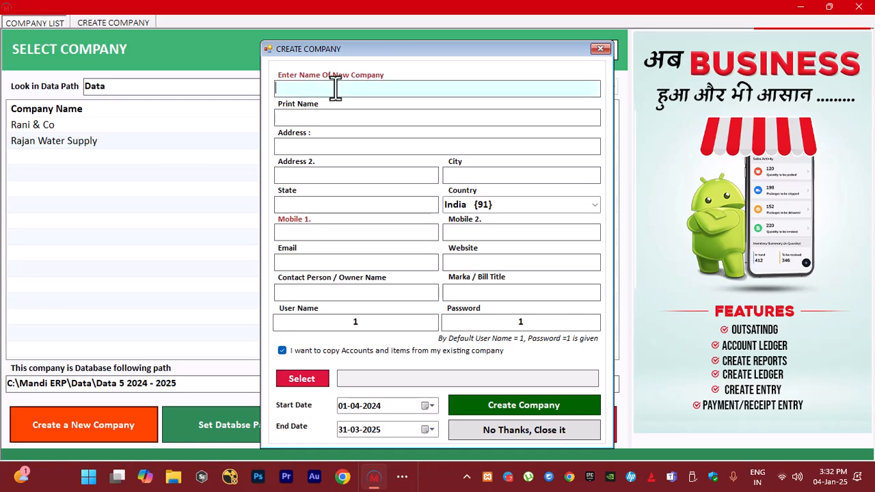
{"action": "left_click", "coordinate": [331, 232]}
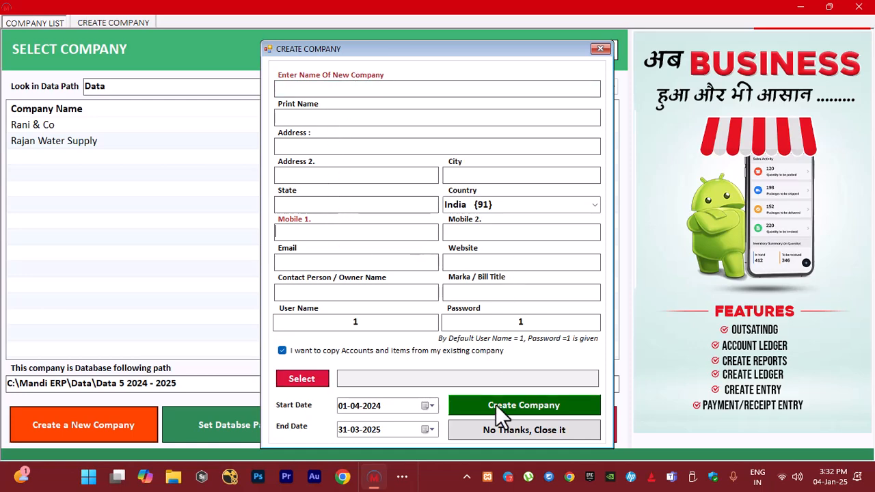
{"action": "left_click", "coordinate": [600, 48]}
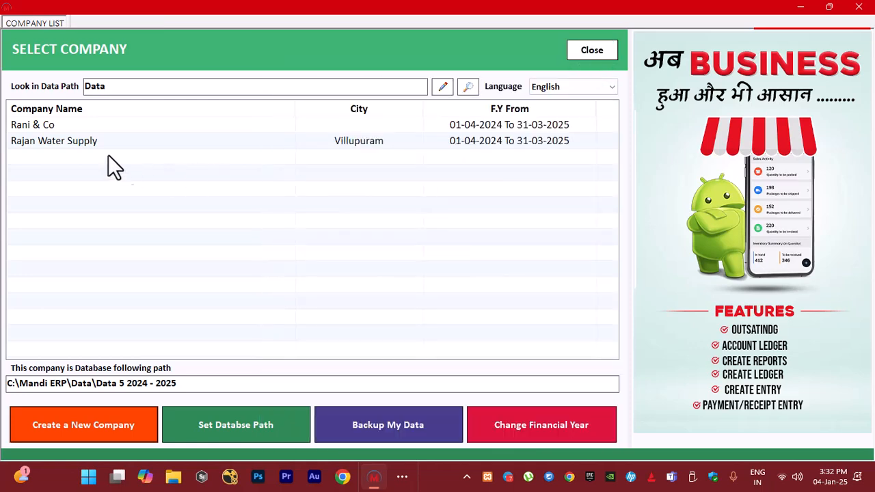
Open the Rajan Water Supply company and log in with the default user name and the account password
{"action": "left_click", "coordinate": [80, 142]}
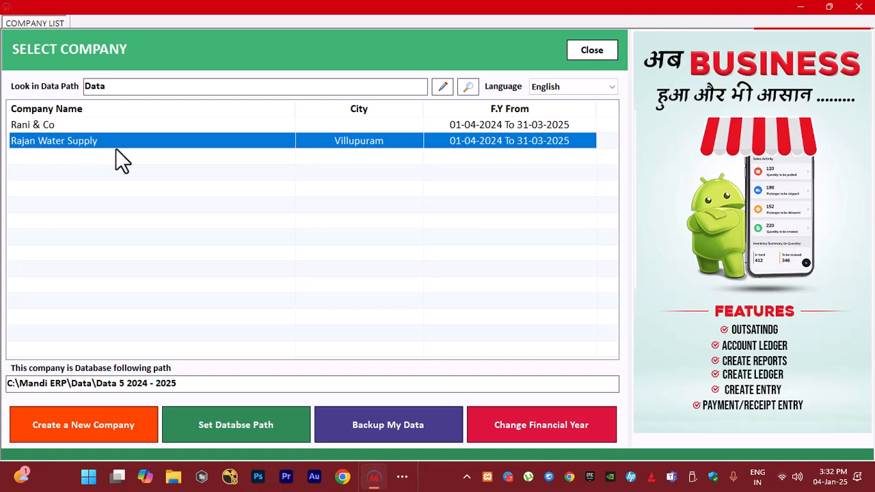
{"action": "double_click", "coordinate": [82, 140]}
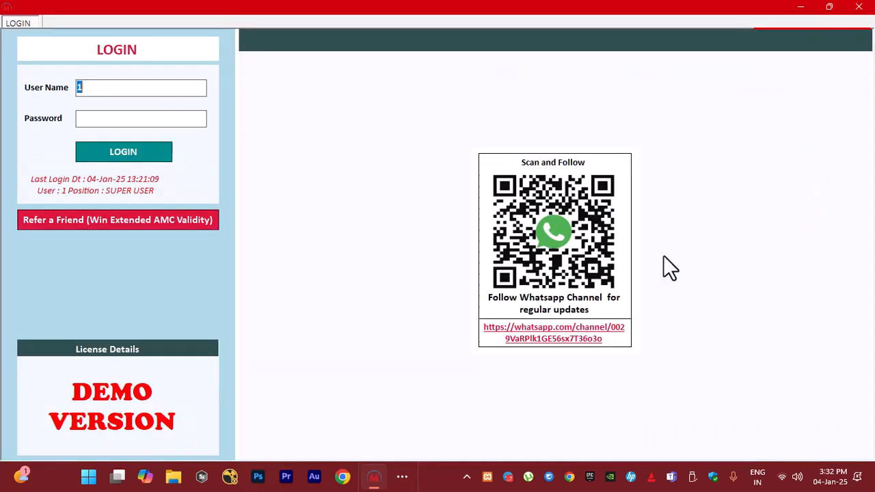
{"action": "key", "text": "Return"}
{"action": "type", "text": "1"}
{"action": "key", "text": "Return"}
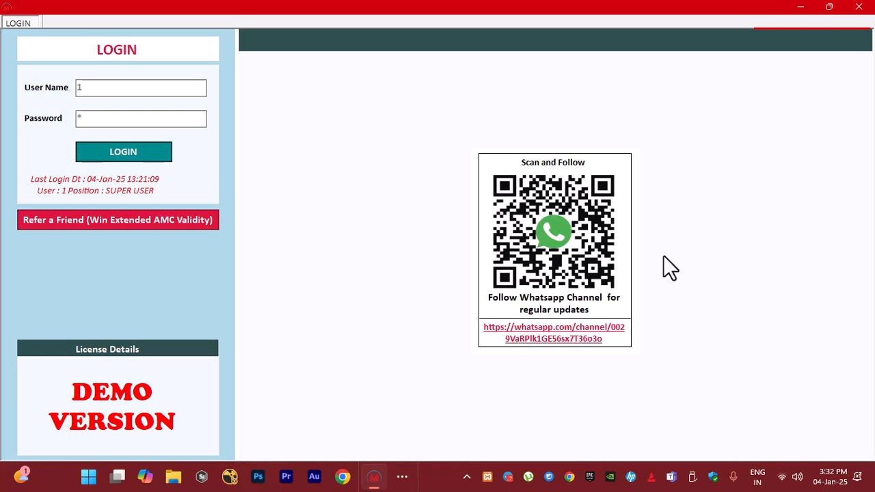
{"action": "key", "text": "Return"}
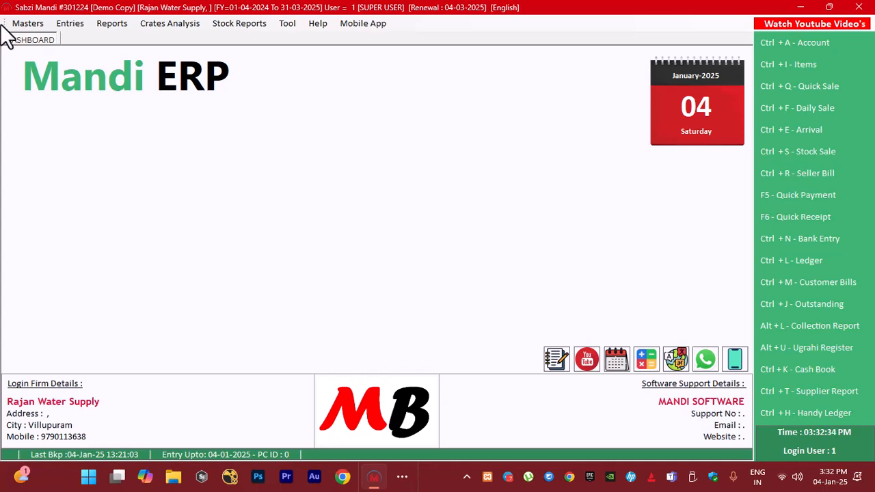
Add a crate marka named Old Can, printed as Old Can, with an opening quantity of 50 and a cost of 100
{"action": "left_click", "coordinate": [24, 23]}
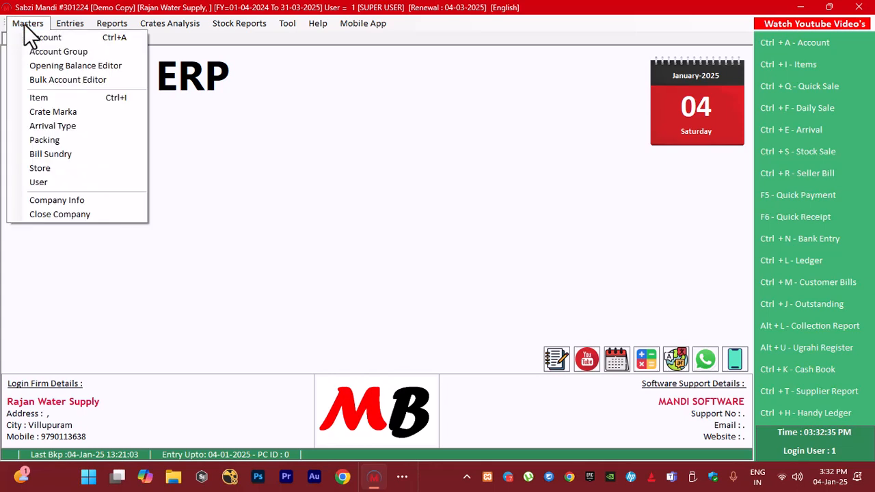
{"action": "left_click", "coordinate": [67, 111]}
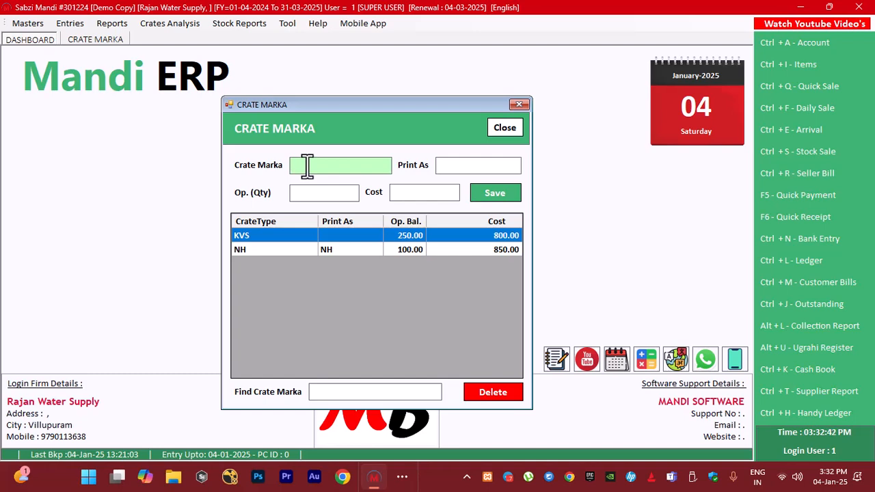
{"action": "type", "text": "OLD Can"}
{"action": "key", "text": "Return"}
{"action": "key", "text": "Return"}
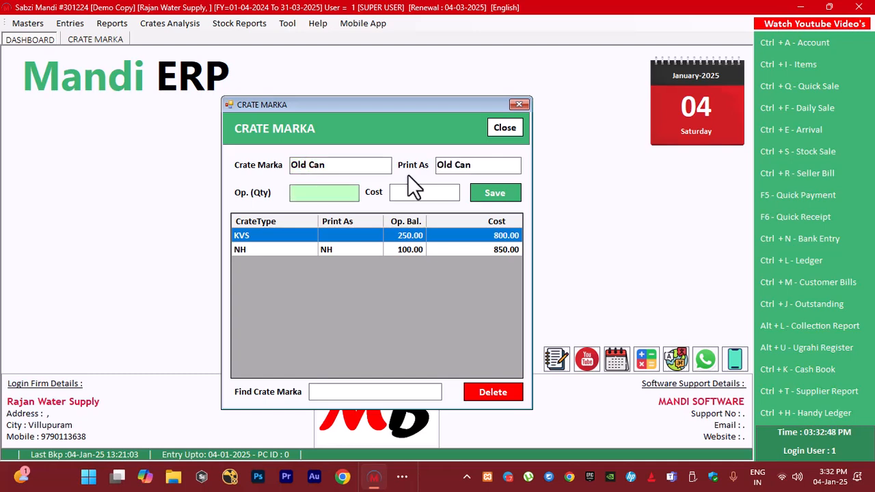
{"action": "type", "text": "50"}
{"action": "key", "text": "Return"}
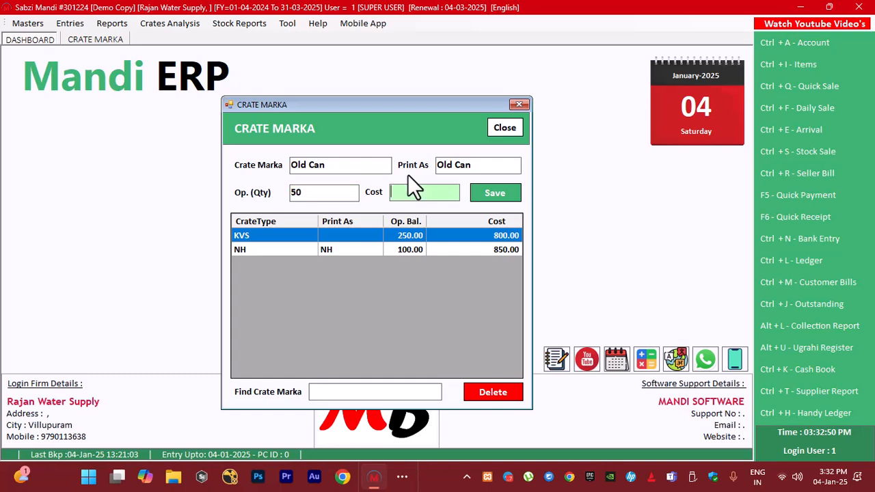
{"action": "type", "text": "100"}
{"action": "key", "text": "Return"}
{"action": "key", "text": "Return"}
Add a crate marka named New Cane, printed as New Cane, with an opening quantity of 150 and a cost of 150
{"action": "key", "text": "Return"}
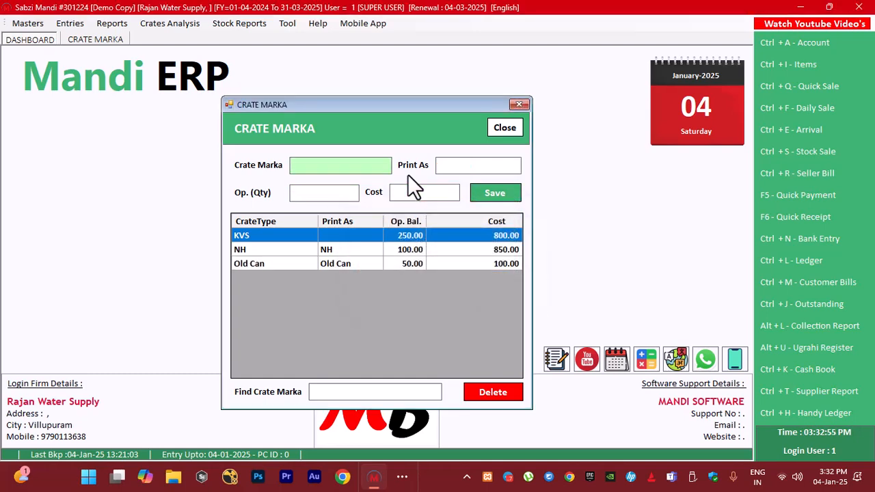
{"action": "type", "text": "New Cane"}
{"action": "key", "text": "Return"}
{"action": "key", "text": "Return"}
{"action": "type", "text": "150"}
{"action": "key", "text": "Return"}
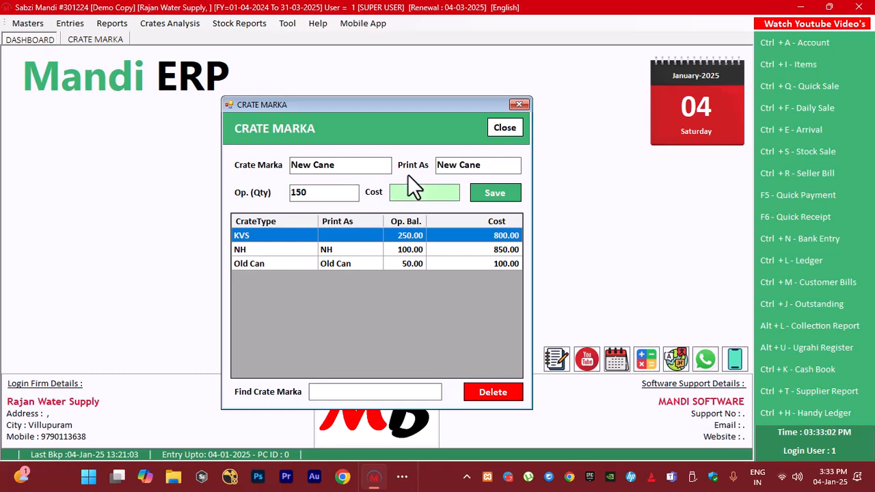
{"action": "type", "text": "150"}
{"action": "key", "text": "Return"}
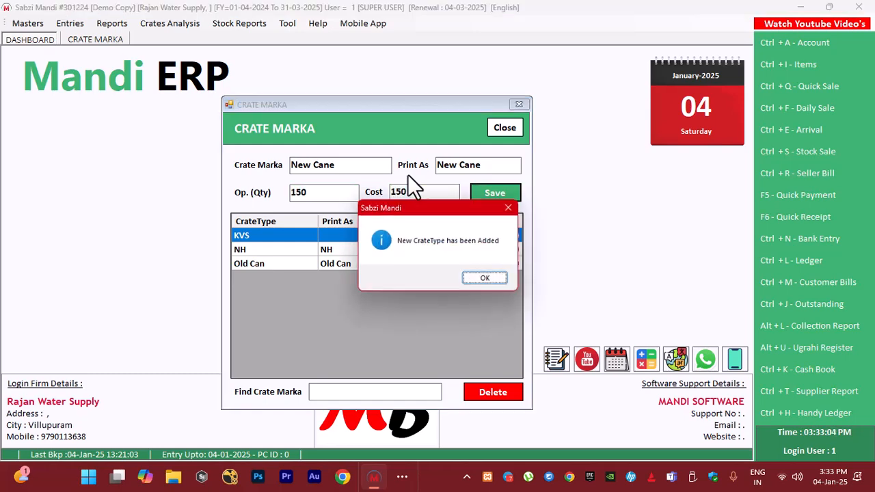
{"action": "key", "text": "Return"}
Rename the Old Can crate marka to Old Cane, save the update and close the crate marka form
{"action": "left_click", "coordinate": [253, 254]}
{"action": "left_click", "coordinate": [253, 267]}
{"action": "left_click", "coordinate": [254, 278]}
{"action": "left_click", "coordinate": [262, 249]}
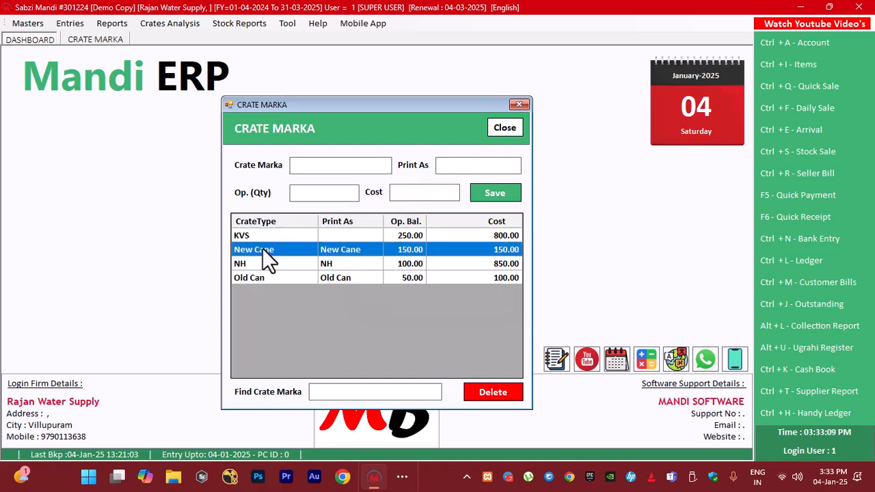
{"action": "left_click", "coordinate": [266, 281]}
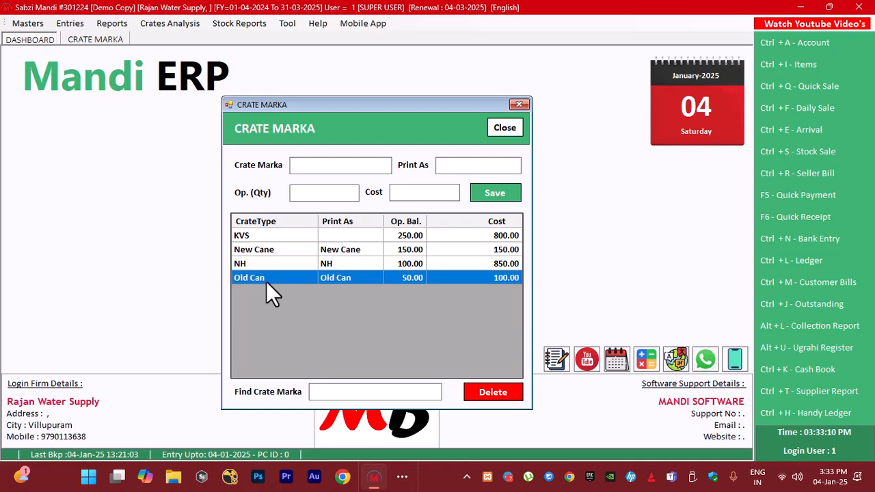
{"action": "left_click", "coordinate": [269, 249]}
{"action": "double_click", "coordinate": [269, 279]}
{"action": "left_click", "coordinate": [328, 170]}
{"action": "type", "text": "e"}
{"action": "left_click", "coordinate": [486, 195]}
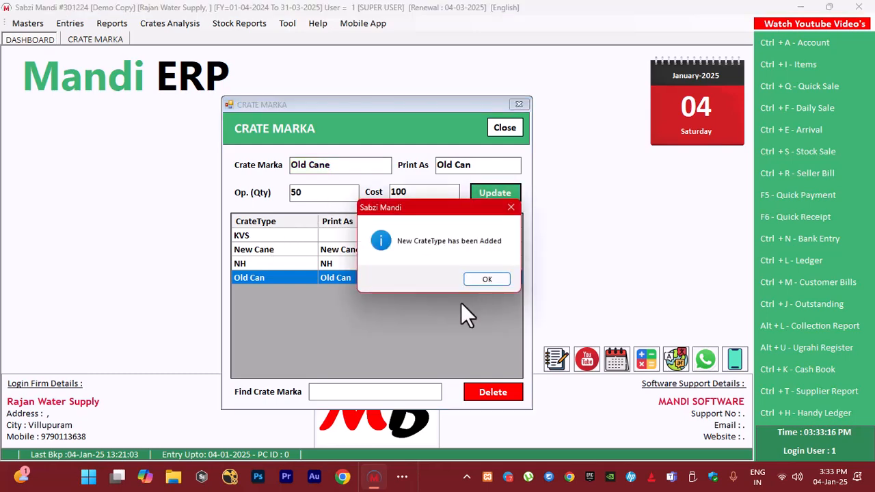
{"action": "left_click", "coordinate": [479, 280]}
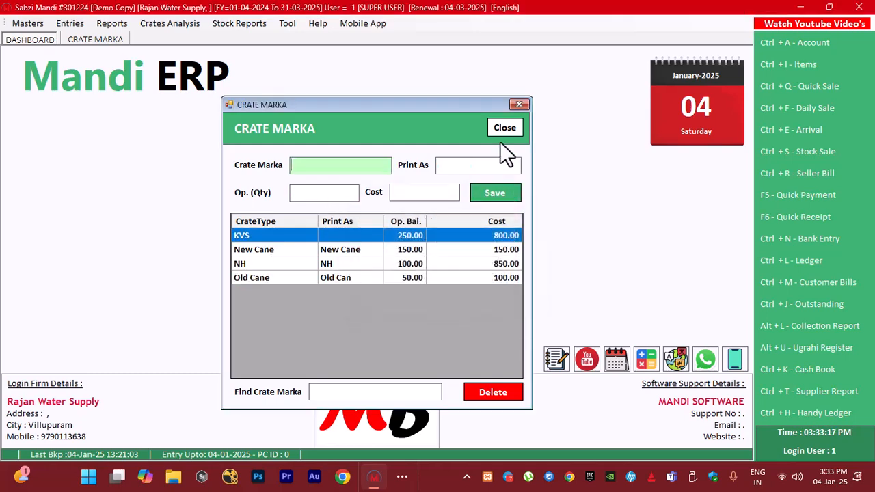
{"action": "left_click", "coordinate": [525, 103]}
Start a new account from the address book and assign it to the CUSTOMER group
{"action": "left_click", "coordinate": [35, 21]}
{"action": "left_click", "coordinate": [68, 40]}
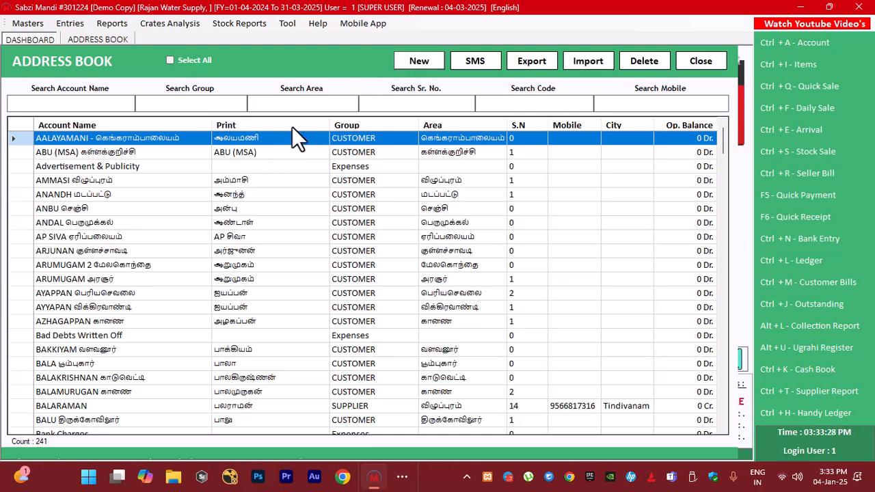
{"action": "key", "text": "ctrl+a"}
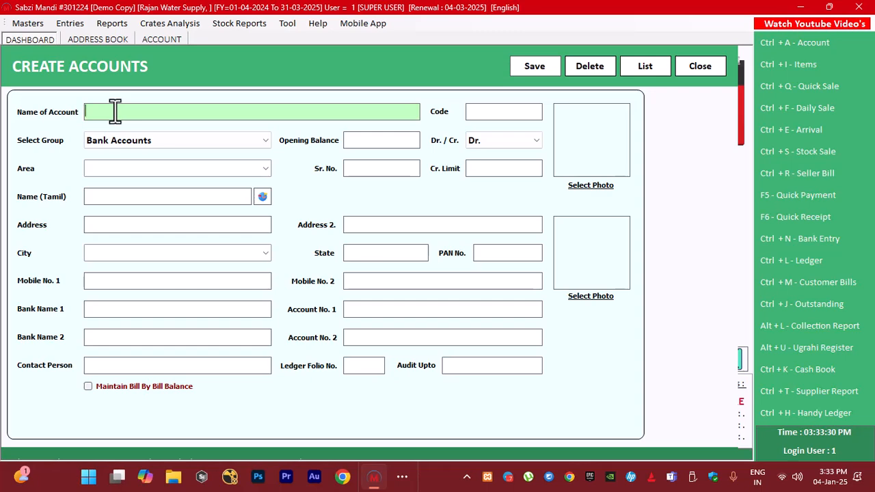
{"action": "left_click", "coordinate": [494, 113]}
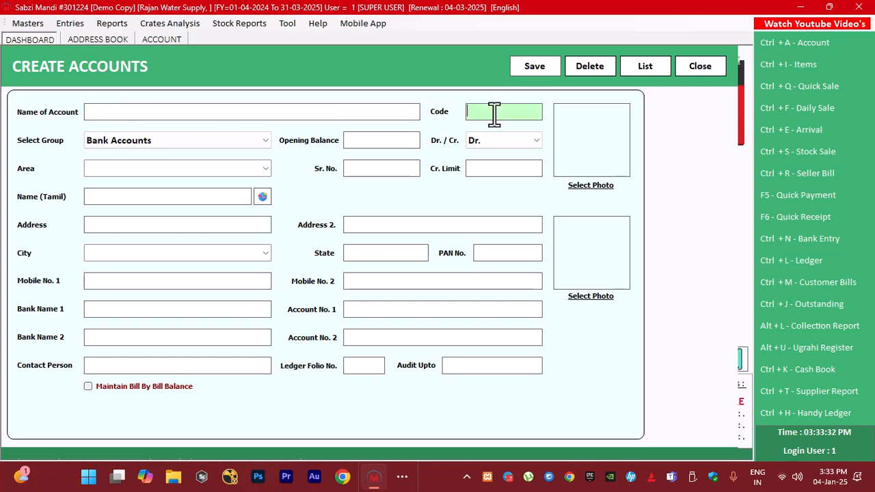
{"action": "left_click", "coordinate": [146, 143]}
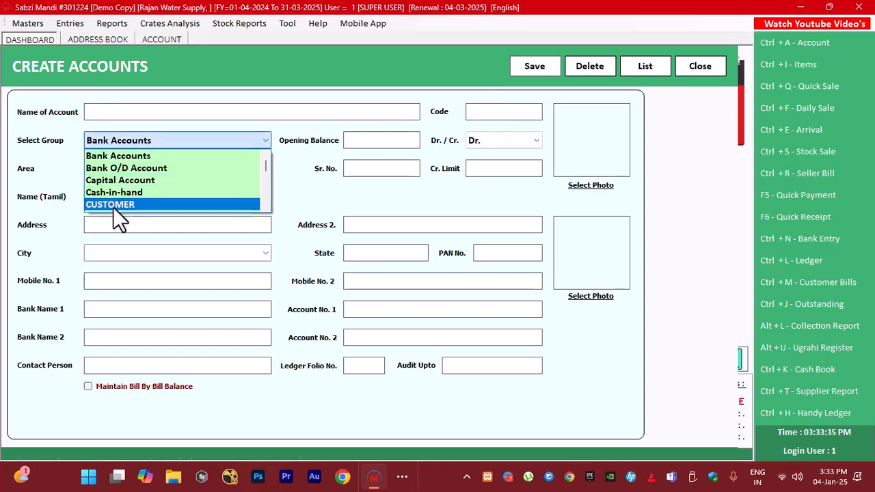
{"action": "left_click", "coordinate": [113, 205]}
{"action": "left_click", "coordinate": [358, 140]}
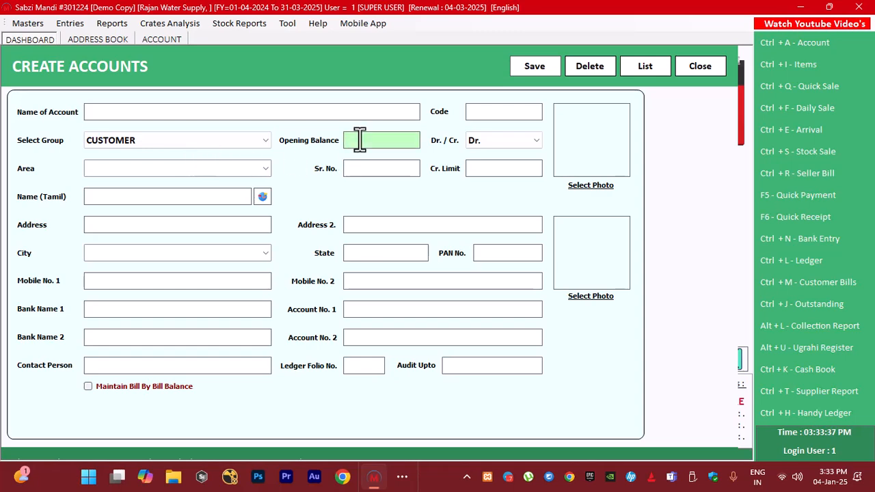
Review the area choices and the serial number, credit limit and Tamil name fields, and enable Maintain Bill By Bill Balance
{"action": "left_click", "coordinate": [262, 172]}
{"action": "left_click", "coordinate": [263, 171]}
{"action": "scroll", "coordinate": [186, 224], "scroll_direction": "down", "scroll_amount": 3}
{"action": "scroll", "coordinate": [186, 224], "scroll_direction": "down", "scroll_amount": 2}
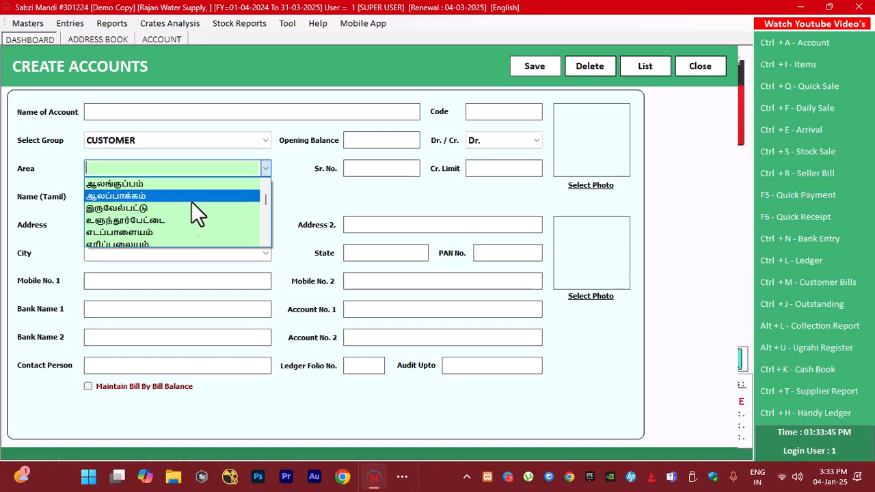
{"action": "left_click", "coordinate": [350, 200]}
{"action": "left_click", "coordinate": [357, 169]}
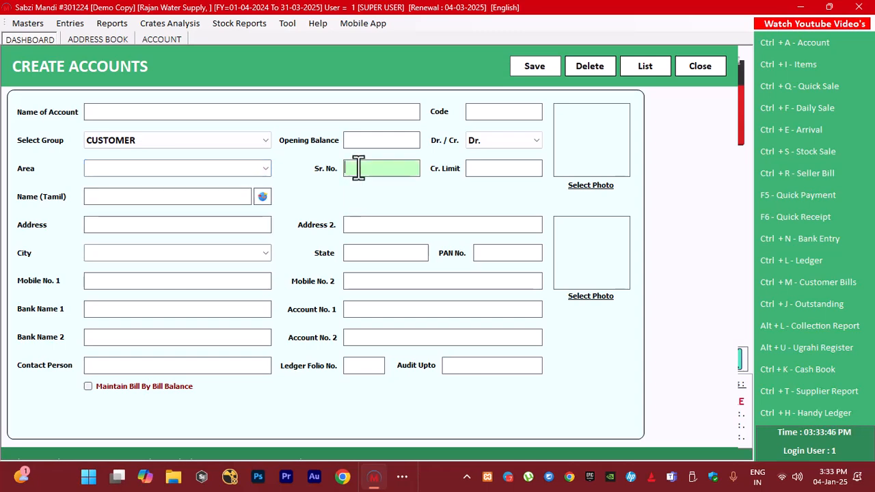
{"action": "left_click", "coordinate": [484, 169]}
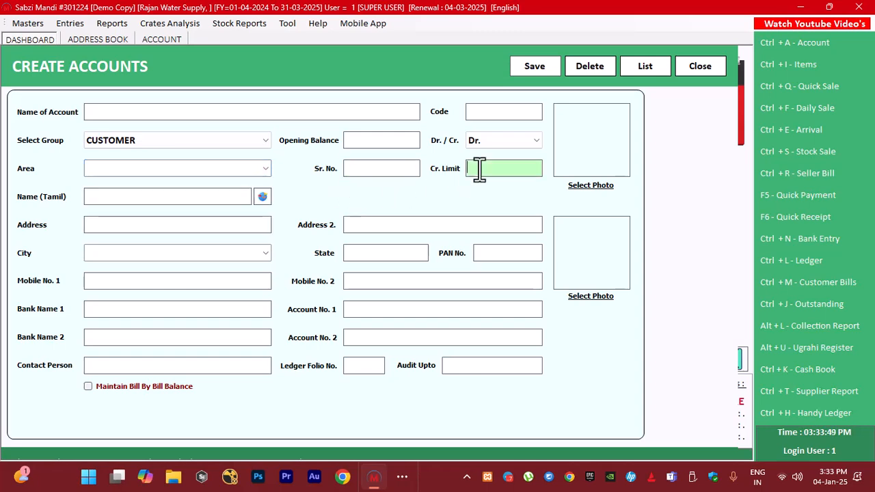
{"action": "left_click", "coordinate": [158, 200]}
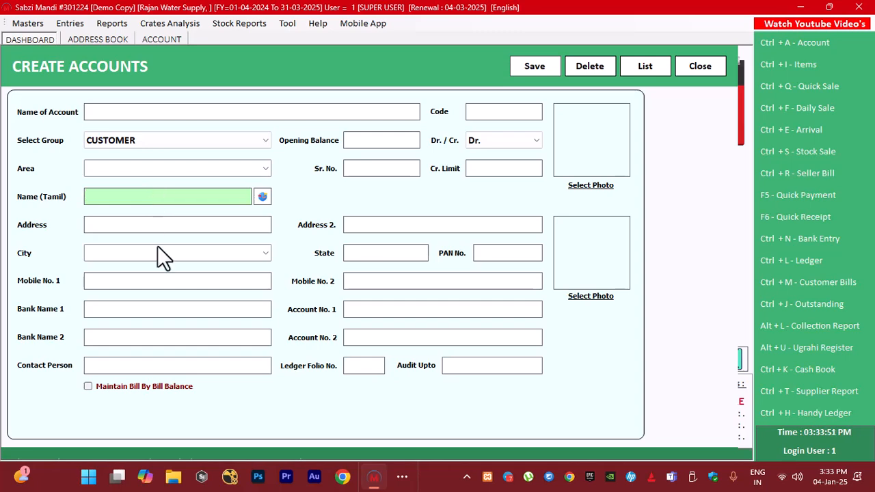
{"action": "left_click", "coordinate": [121, 384]}
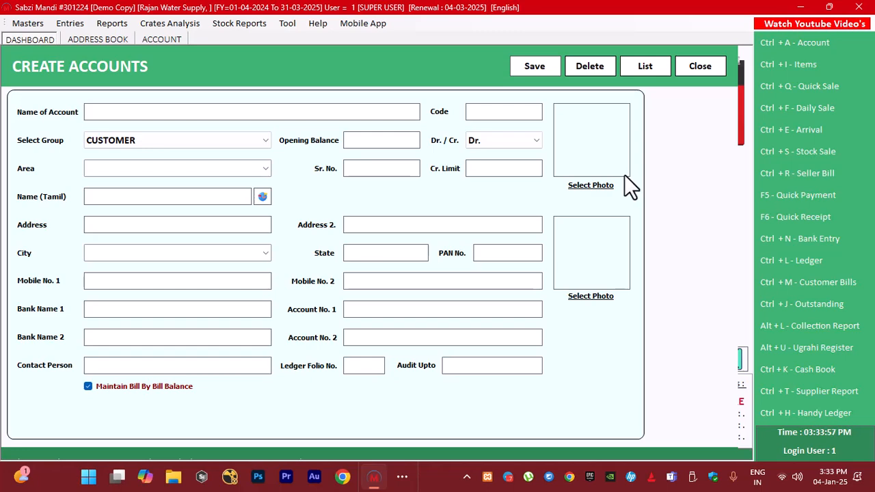
Examine the existing accounts in the address book, and close it along with the unsaved account form
{"action": "left_click", "coordinate": [652, 71]}
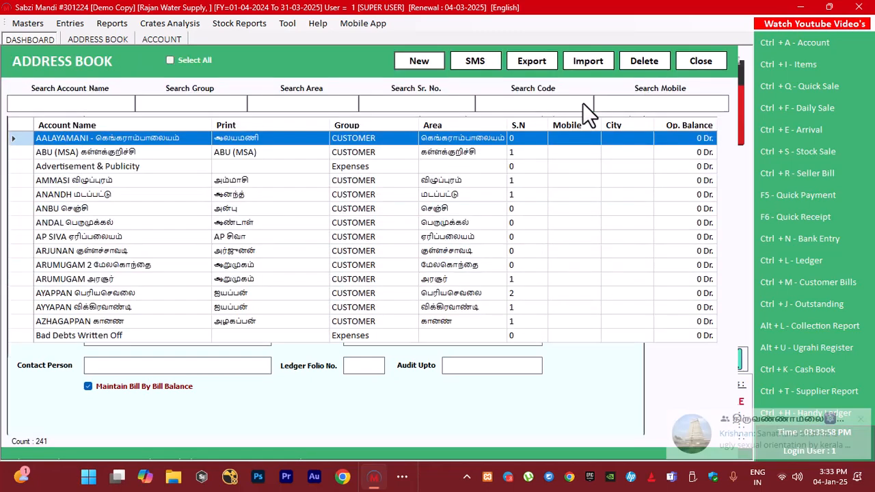
{"action": "scroll", "coordinate": [236, 301], "scroll_direction": "down", "scroll_amount": 10}
{"action": "scroll", "coordinate": [230, 309], "scroll_direction": "down", "scroll_amount": 20}
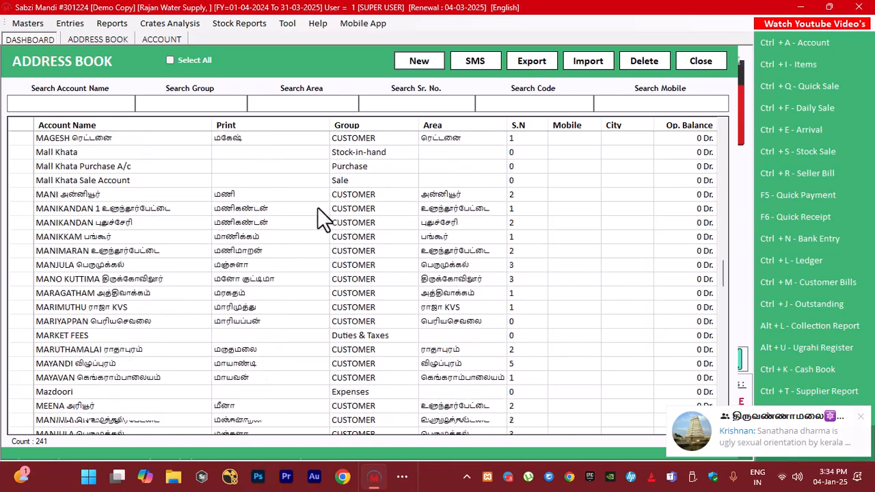
{"action": "left_click", "coordinate": [255, 210]}
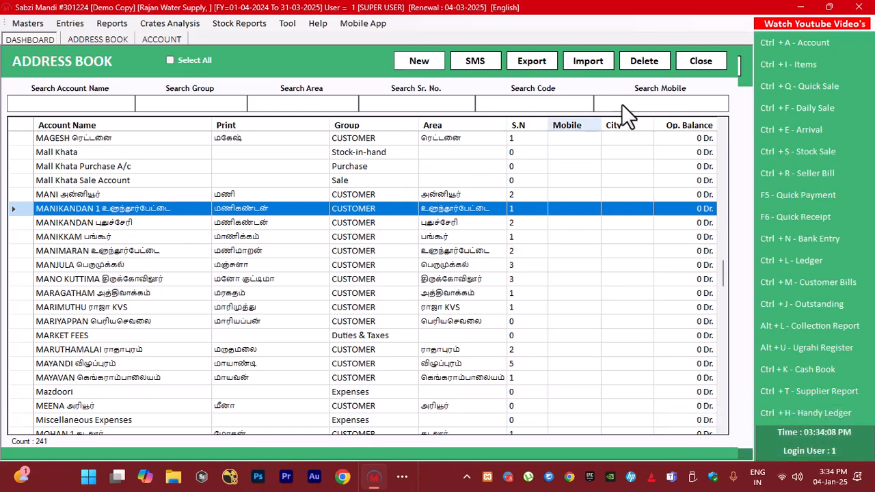
{"action": "left_click", "coordinate": [700, 63]}
{"action": "left_click", "coordinate": [711, 64]}
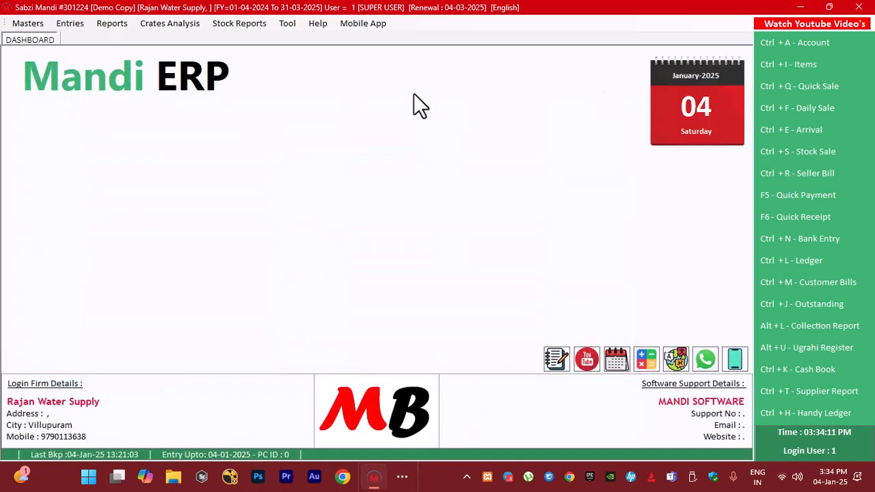
Review the area and other details of an existing விழுப்புரம் customer account in the address book, and close both forms
{"action": "left_click", "coordinate": [26, 25]}
{"action": "left_click", "coordinate": [57, 42]}
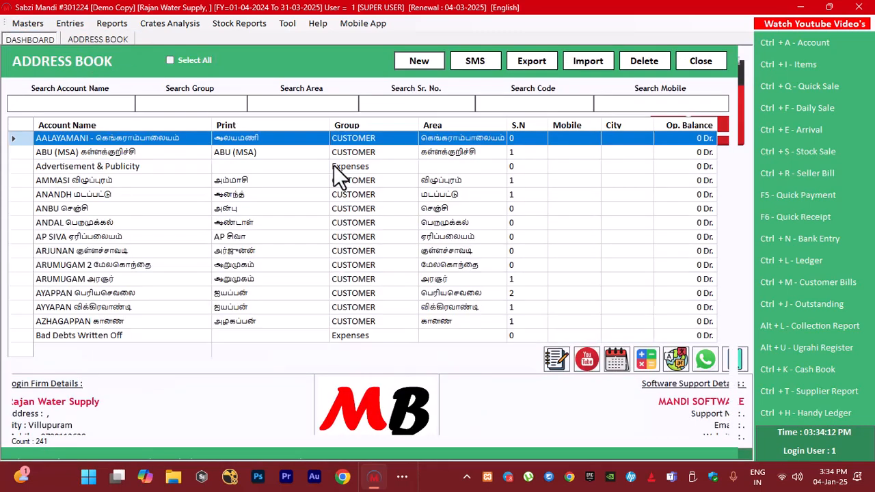
{"action": "double_click", "coordinate": [378, 183]}
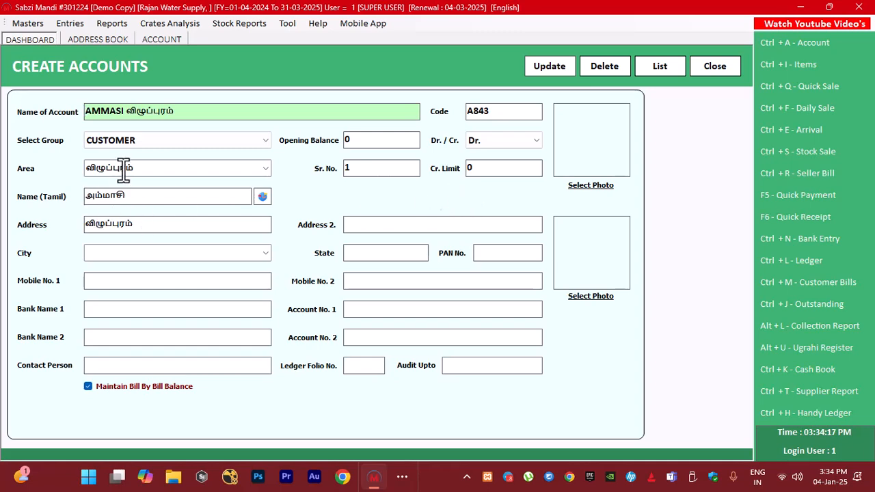
{"action": "left_click", "coordinate": [150, 168]}
{"action": "left_click_drag", "start_coordinate": [142, 169], "coordinate": [58, 169]}
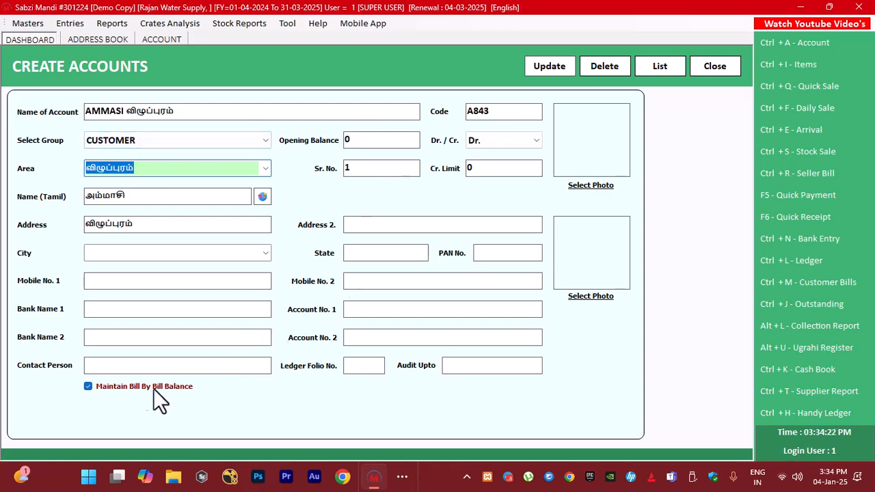
{"action": "left_click", "coordinate": [716, 63]}
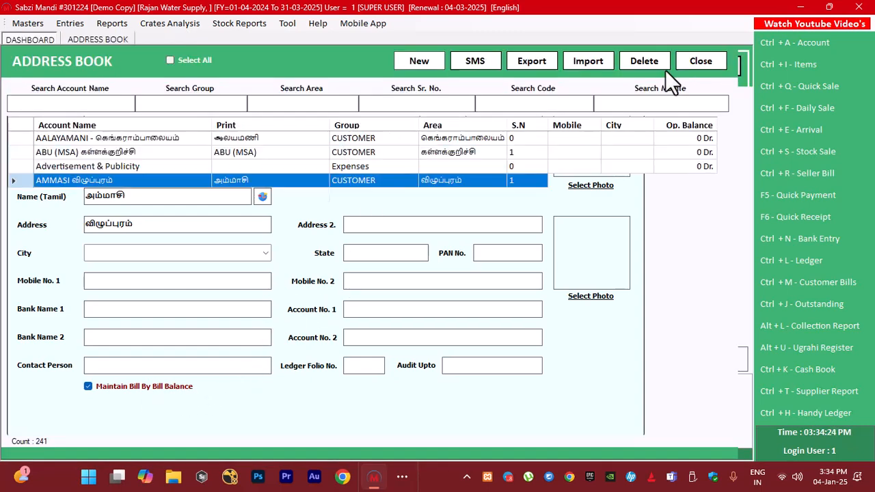
{"action": "left_click", "coordinate": [684, 63]}
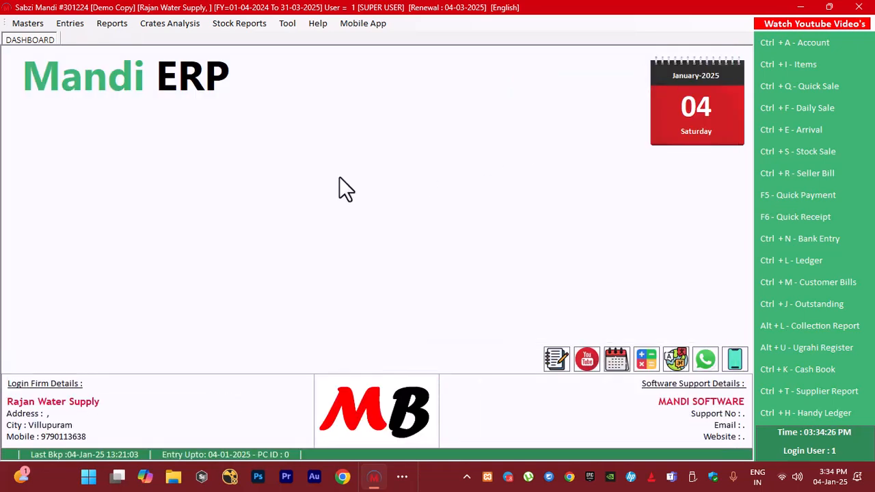
Start a new item named 500Ml Water Bottle in the item master
{"action": "left_click", "coordinate": [859, 64]}
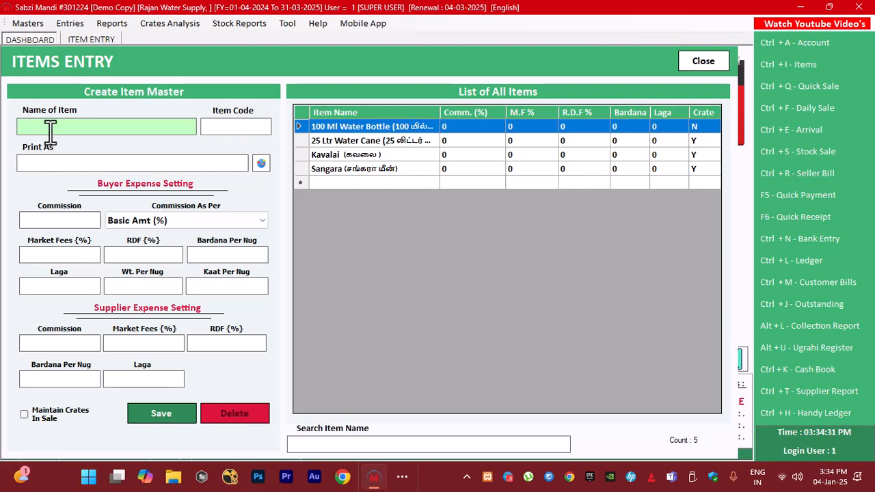
{"action": "type", "text": "500ML Water Bottle"}
{"action": "key", "text": "Return"}
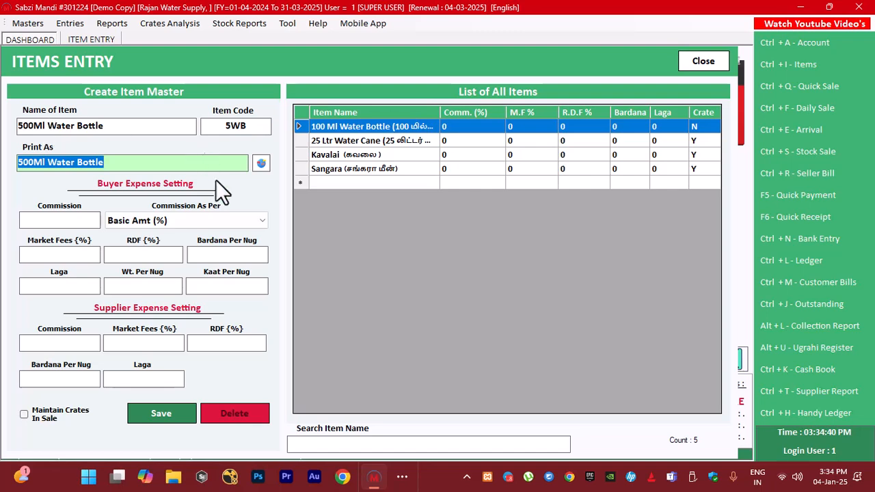
Translate the new item's print name into Tamil, check it, and save the item
{"action": "left_click", "coordinate": [261, 163]}
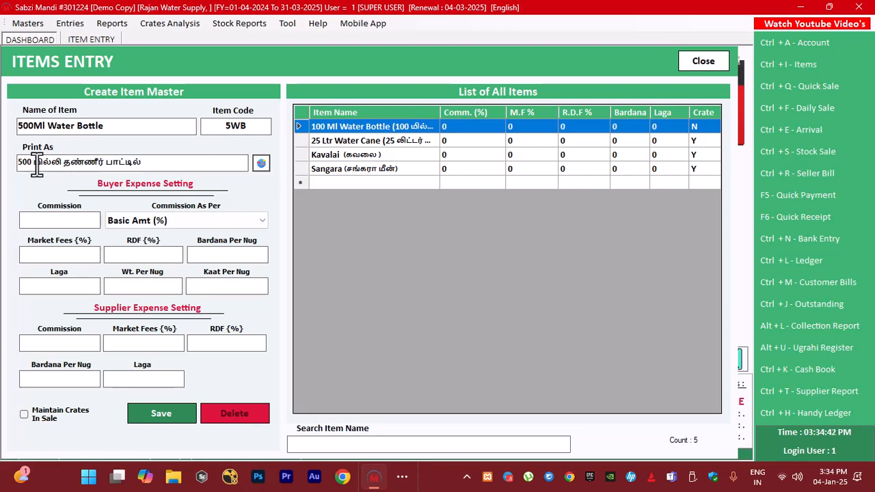
{"action": "left_click_drag", "start_coordinate": [34, 163], "coordinate": [179, 163]}
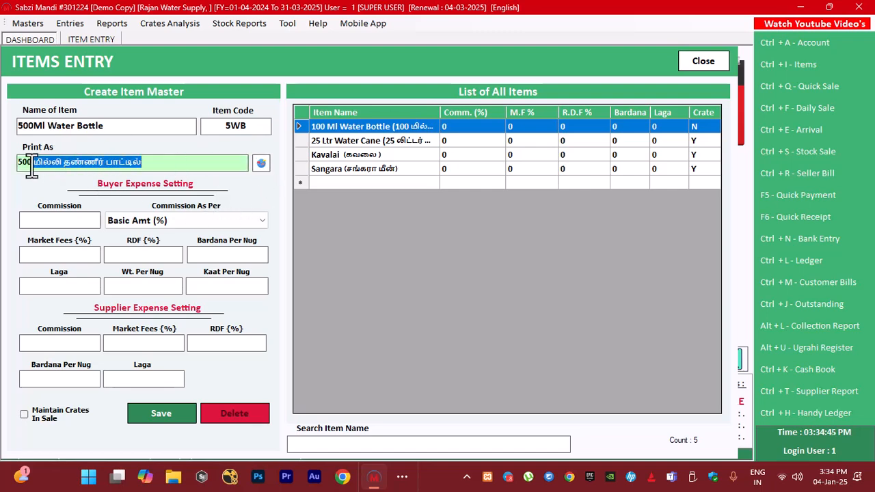
{"action": "left_click_drag", "start_coordinate": [19, 163], "coordinate": [189, 163]}
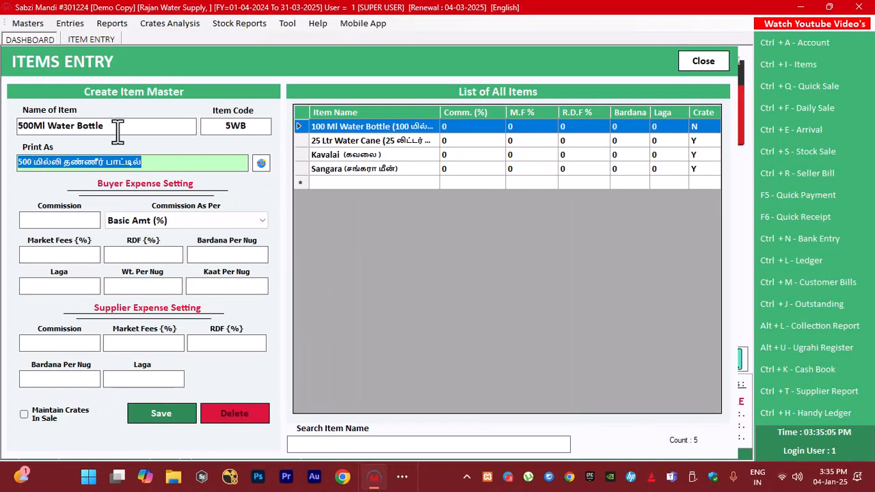
{"action": "left_click", "coordinate": [118, 130]}
{"action": "left_click", "coordinate": [177, 413]}
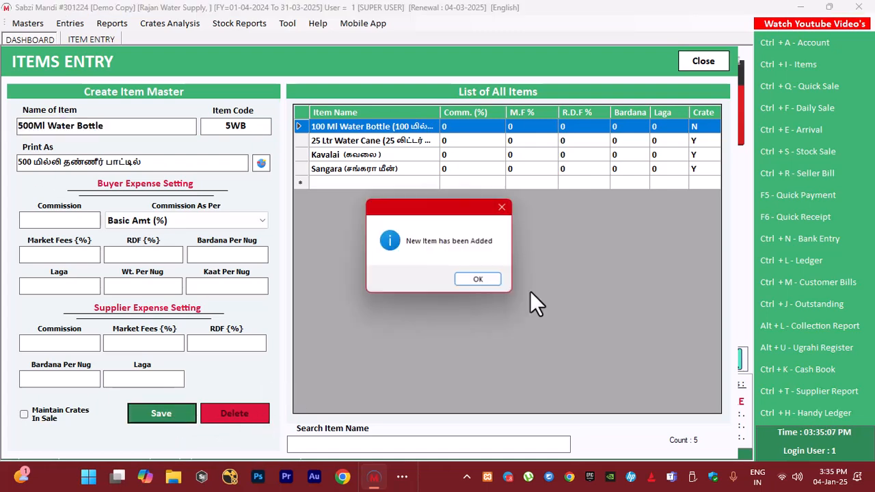
{"action": "left_click", "coordinate": [478, 279]}
Review the 25 Ltr Water Cane item, including its Maintain Crates In Sale setting, and close the items form
{"action": "left_click", "coordinate": [383, 141]}
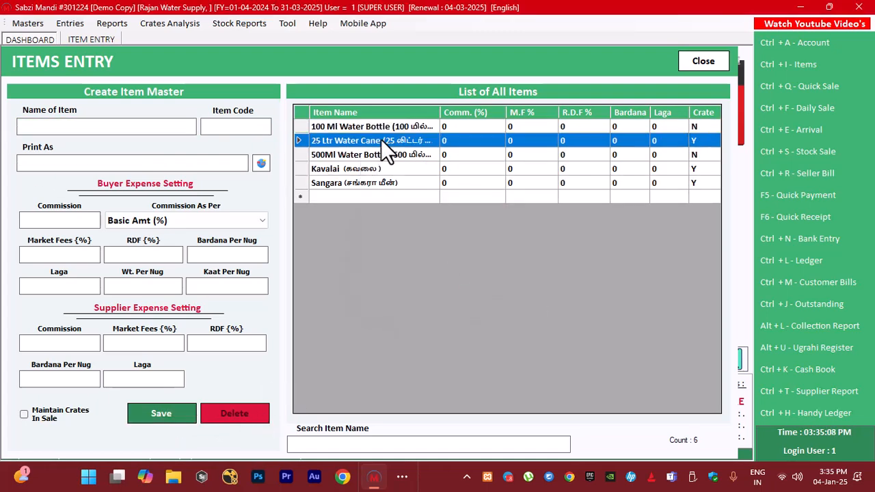
{"action": "double_click", "coordinate": [381, 139]}
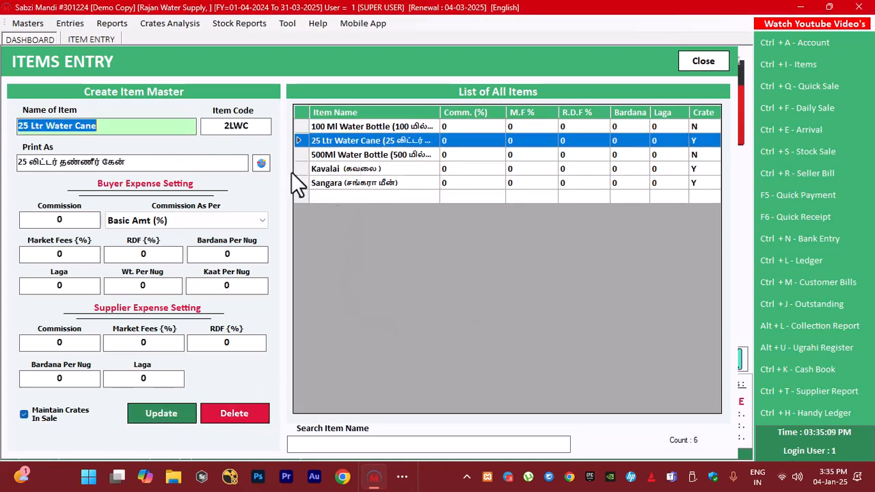
{"action": "left_click", "coordinate": [111, 127]}
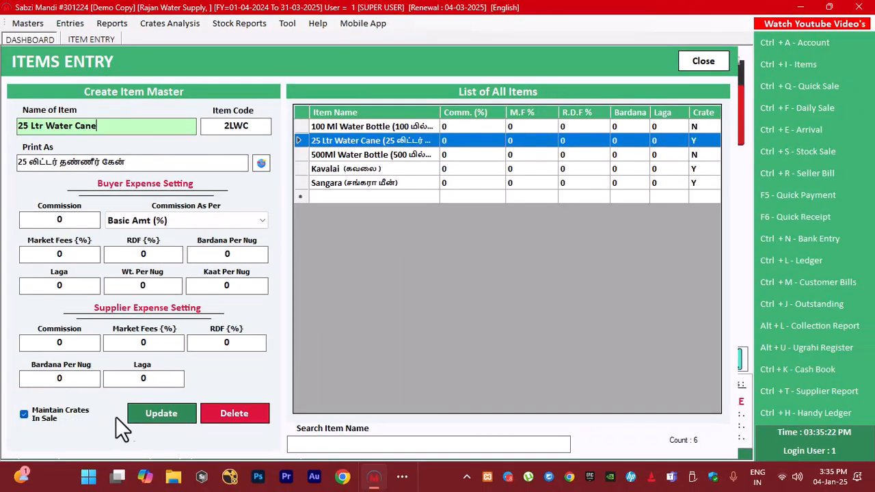
{"action": "left_click", "coordinate": [693, 64]}
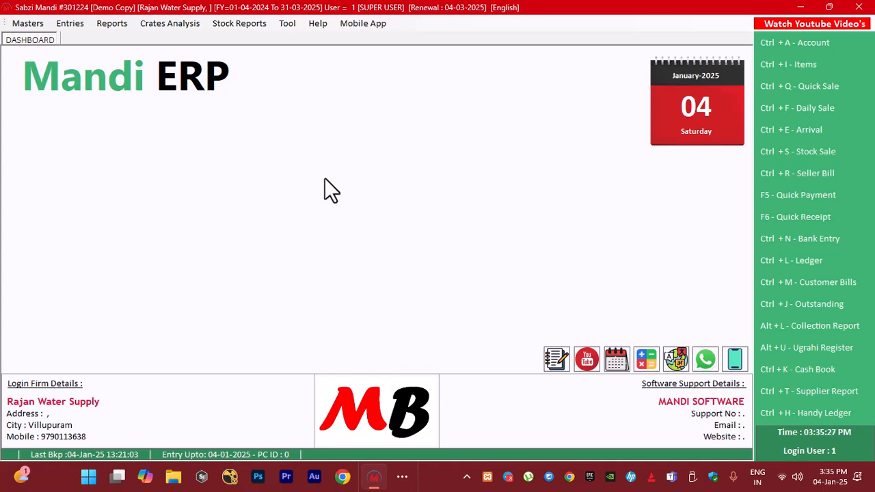
Start a quick sale of 25 Ltr Water Cane for the customer whose account was just reviewed
{"action": "left_click", "coordinate": [70, 24]}
{"action": "left_click", "coordinate": [79, 38]}
{"action": "key", "text": "Return"}
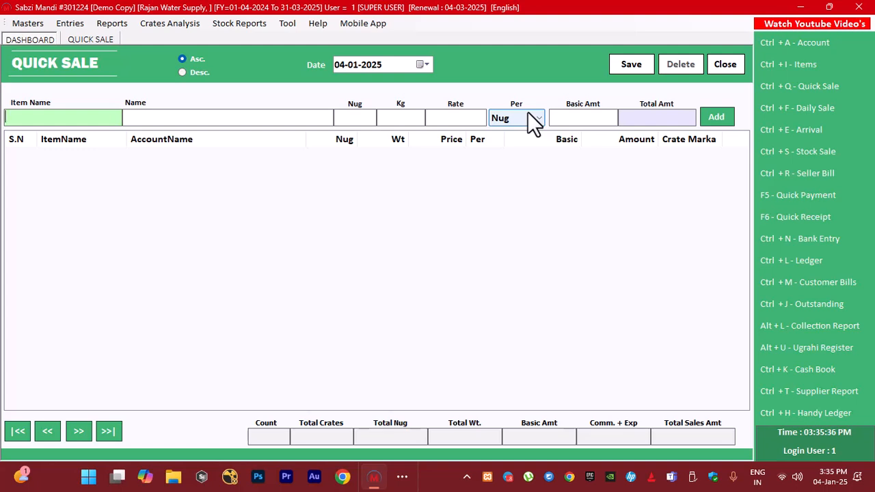
{"action": "type", "text": "25"}
{"action": "key", "text": "Down"}
{"action": "key", "text": "Return"}
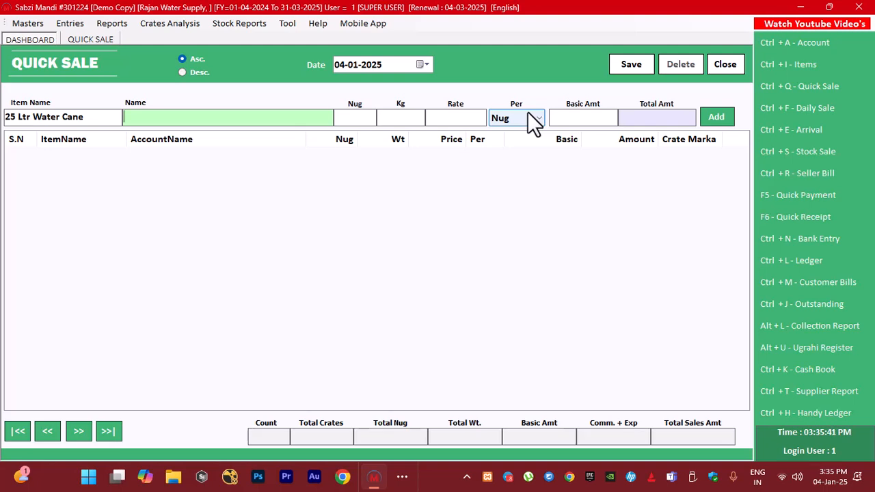
{"action": "type", "text": "amm"}
{"action": "key", "text": "Down"}
{"action": "key", "text": "Return"}
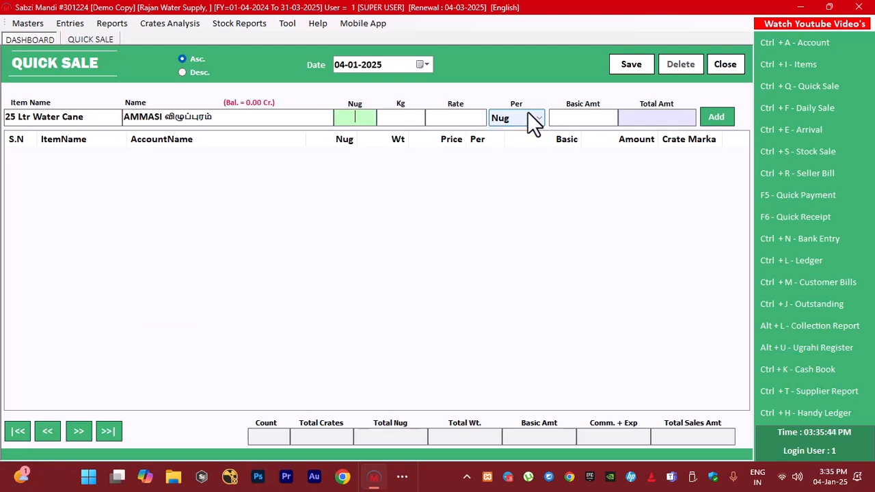
Set the sale line's Nug to 2 and its rate to 25 per Nug
{"action": "type", "text": "2"}
{"action": "key", "text": "Return"}
{"action": "key", "text": "Return"}
{"action": "type", "text": "25"}
{"action": "key", "text": "Return"}
{"action": "key", "text": "Return"}
{"action": "key", "text": "Return"}
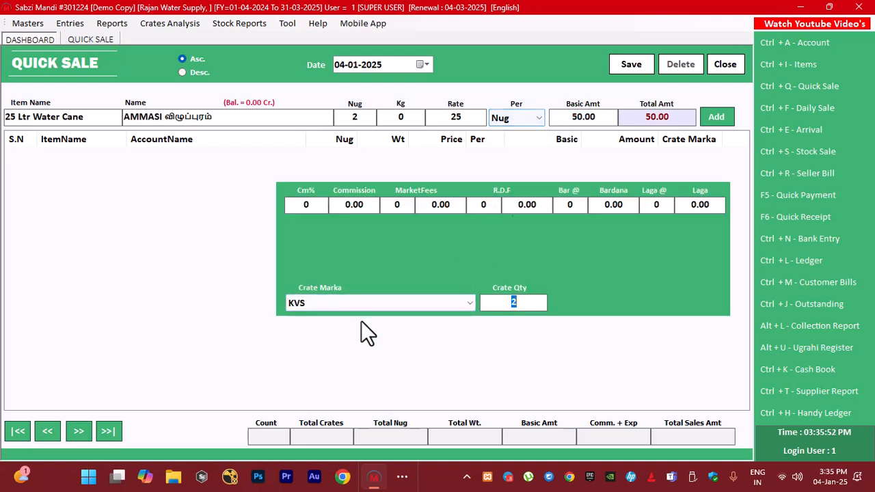
Assign the Old Cane crate marka with crate quantity 2 and add the line to the sale
{"action": "left_click", "coordinate": [371, 303]}
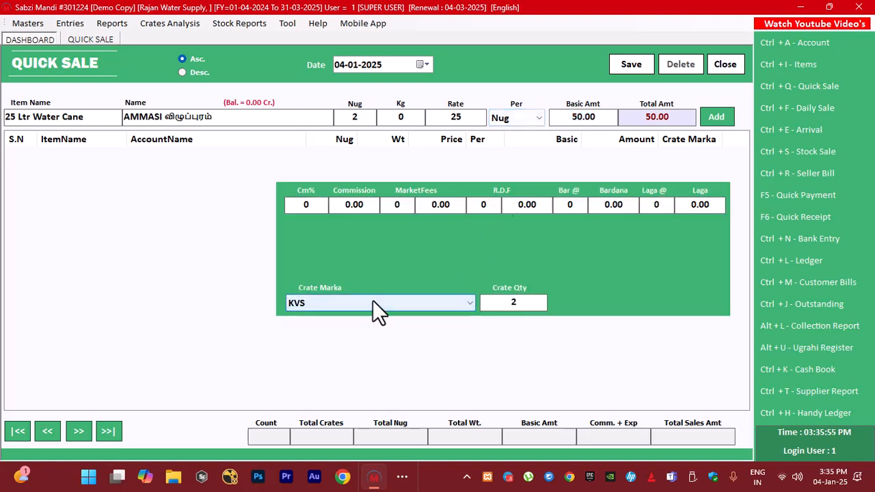
{"action": "left_click", "coordinate": [373, 301]}
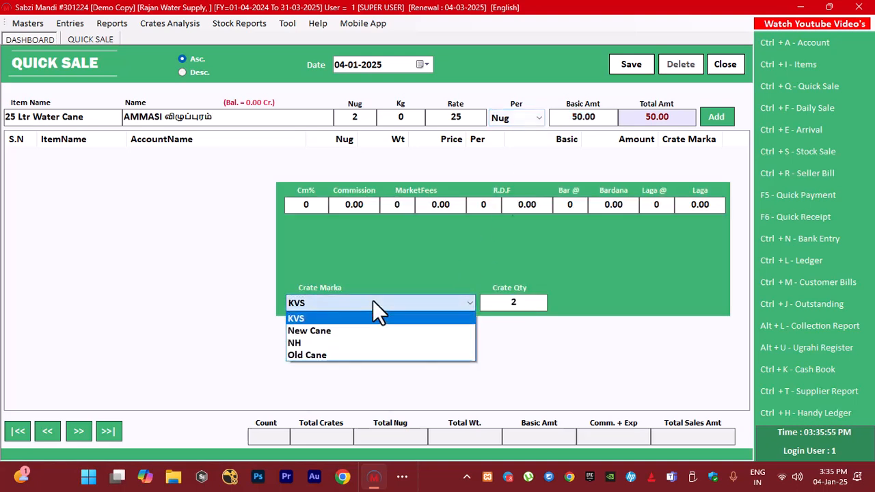
{"action": "left_click", "coordinate": [318, 355]}
{"action": "key", "text": "Return"}
{"action": "key", "text": "Return"}
{"action": "key", "text": "Return"}
{"action": "key", "text": "Return"}
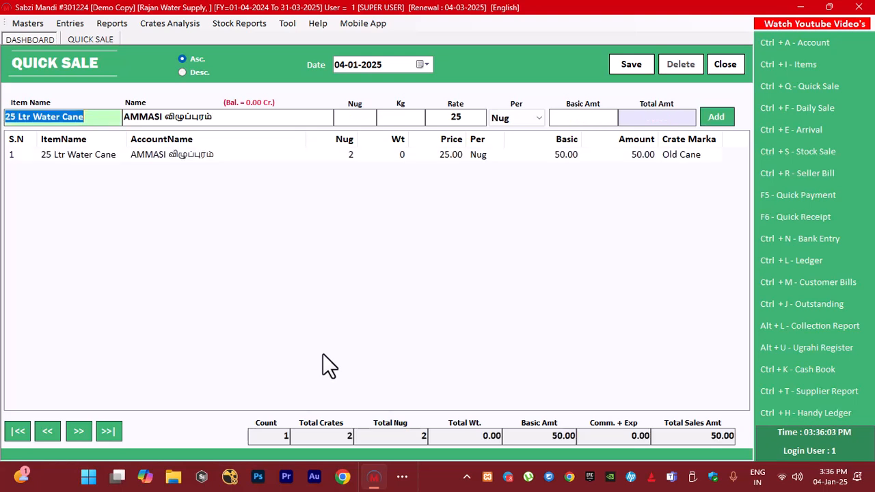
Start a second 25 Ltr Water Cane line for another விழுப்புரம் customer with Nug 10
{"action": "key", "text": "Return"}
{"action": "key", "text": "BackSpace"}
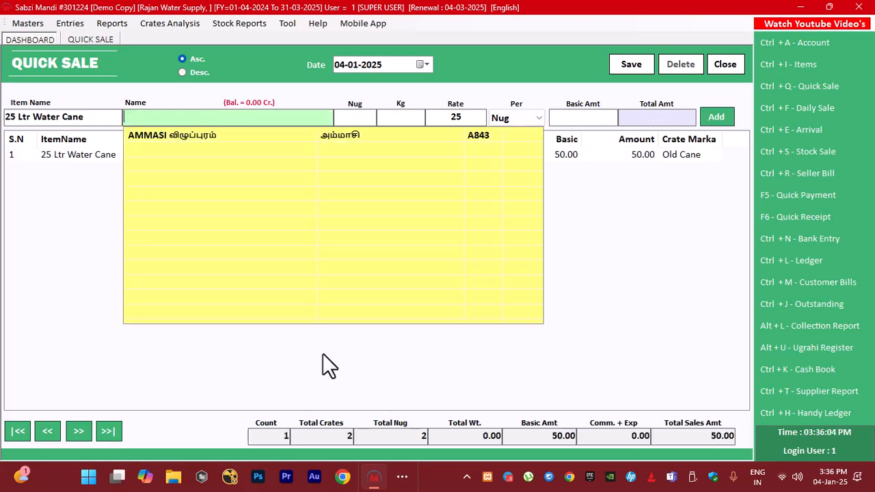
{"action": "type", "text": "jai"}
{"action": "key", "text": "Down"}
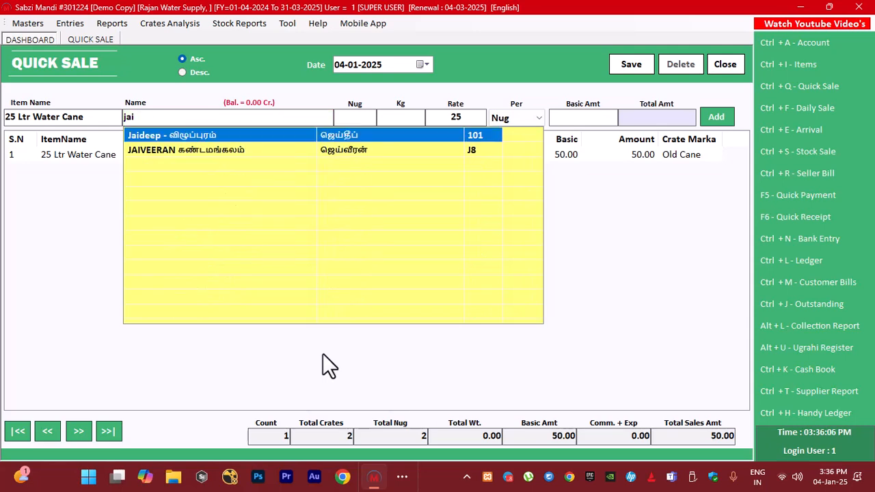
{"action": "key", "text": "Return"}
{"action": "type", "text": "10"}
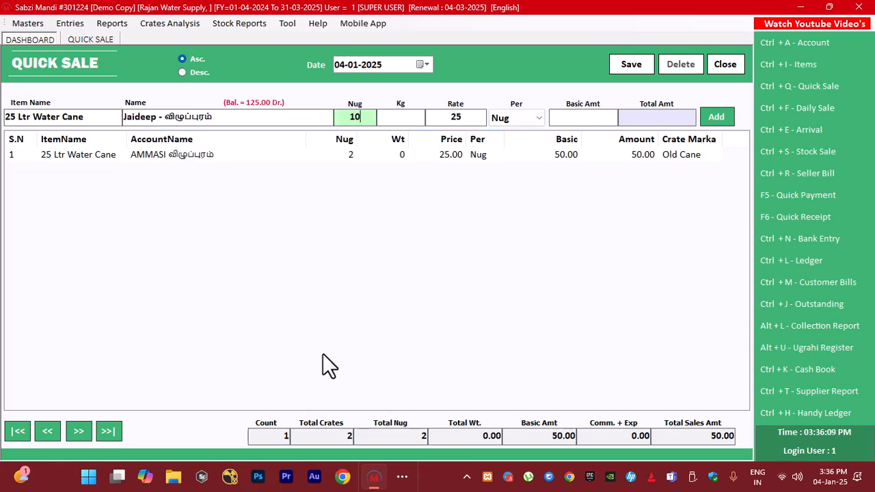
{"action": "key", "text": "Return"}
Keep the rate of 25 per Nug, assign the New Cane crate marka with quantity 10, and add the second line
{"action": "key", "text": "Return"}
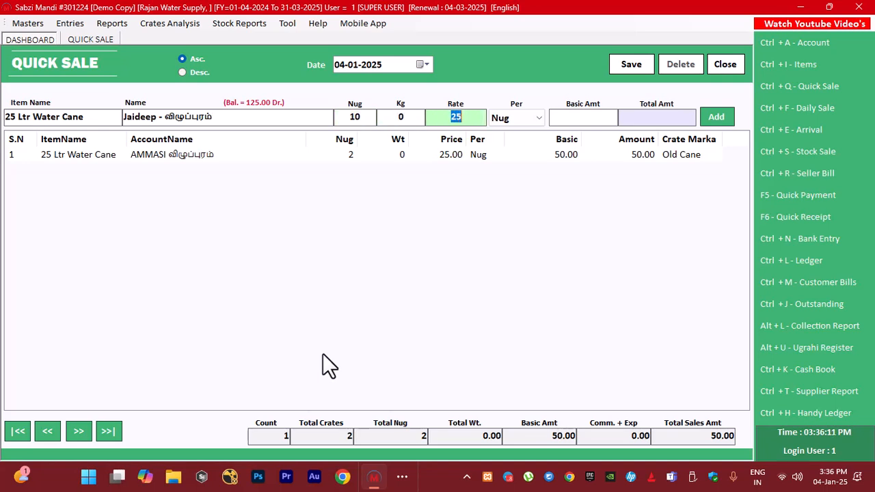
{"action": "key", "text": "Return"}
{"action": "key", "text": "Return"}
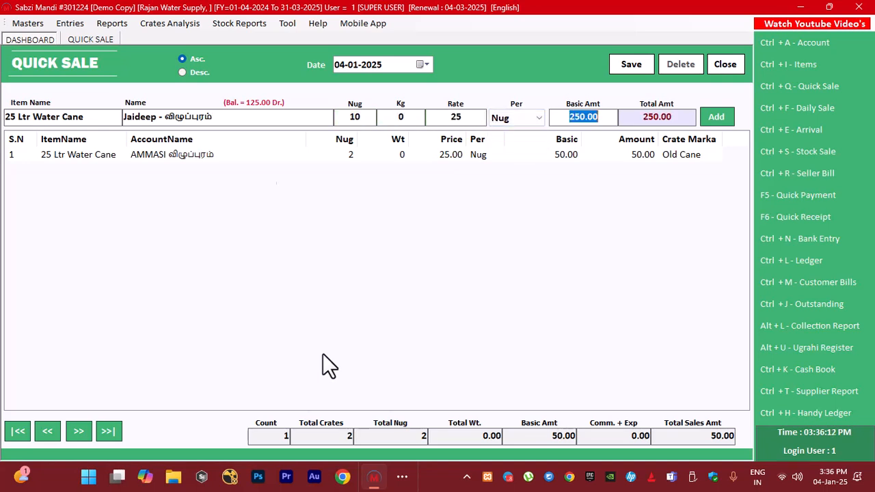
{"action": "key", "text": "Return"}
{"action": "key", "text": "Up"}
{"action": "key", "text": "Up"}
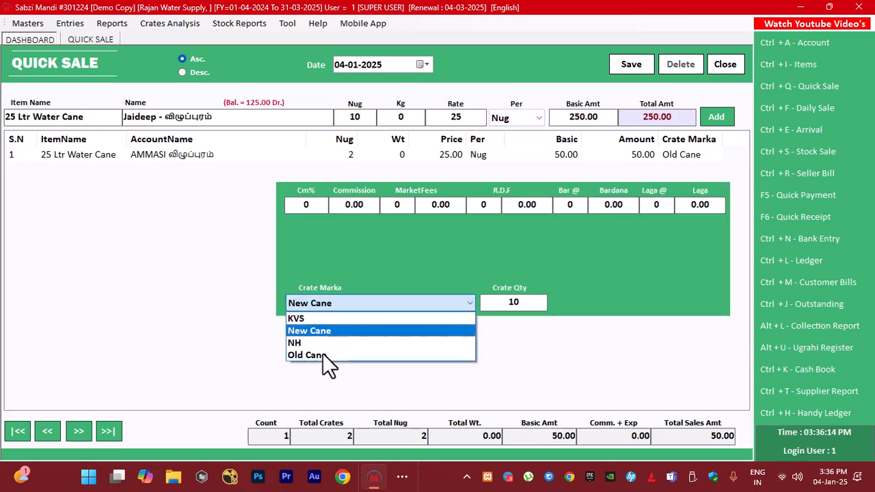
{"action": "key", "text": "Return"}
{"action": "key", "text": "Return"}
{"action": "key", "text": "Return"}
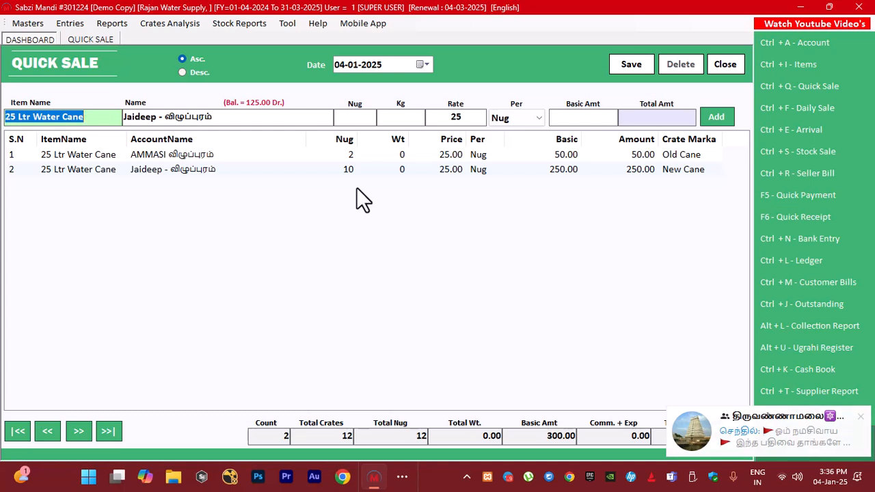
Save the quick sale entries and close the form
{"action": "left_click", "coordinate": [636, 66]}
{"action": "left_click", "coordinate": [475, 279]}
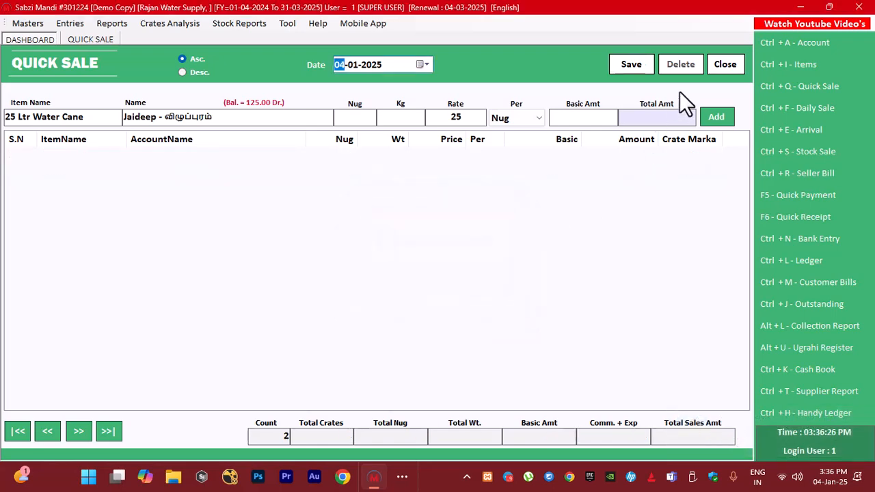
{"action": "left_click", "coordinate": [726, 64]}
{"action": "left_click", "coordinate": [437, 279]}
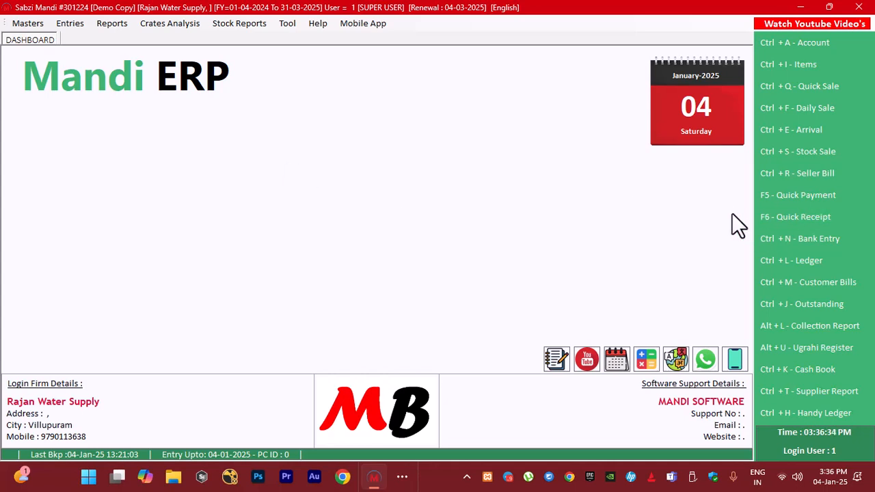
Show the customer bills sale summary for 04-01-2025 and examine the new 25 Ltr Water Cane sales lines
{"action": "left_click", "coordinate": [827, 282]}
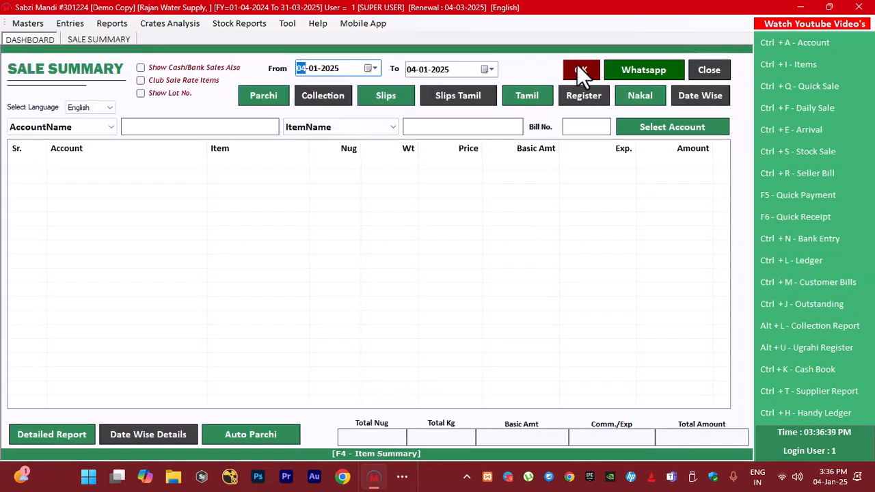
{"action": "left_click", "coordinate": [580, 68]}
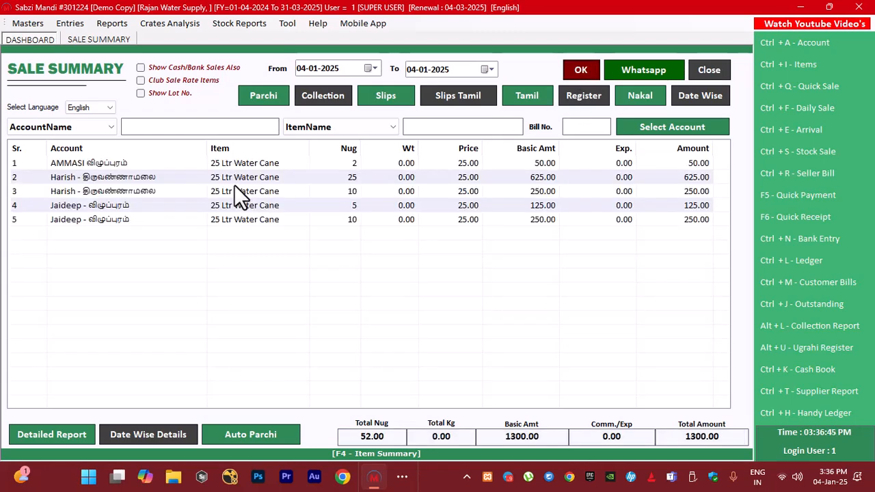
{"action": "left_click", "coordinate": [83, 219]}
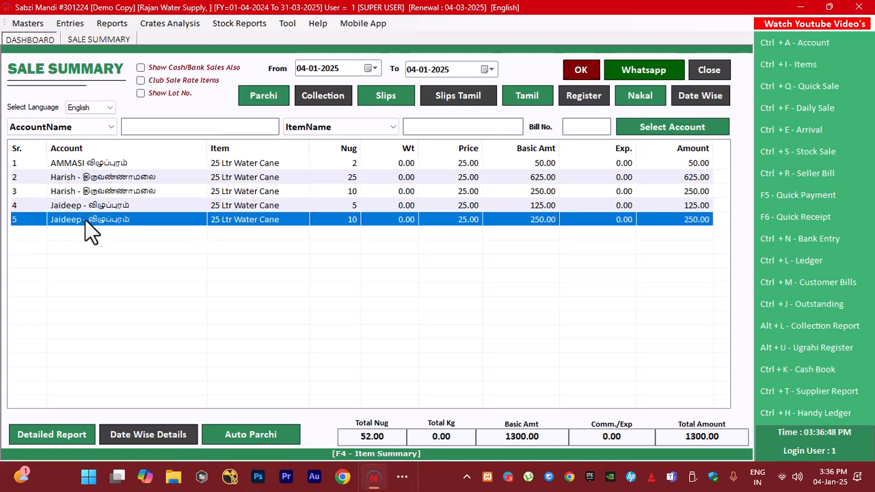
{"action": "left_click", "coordinate": [99, 165]}
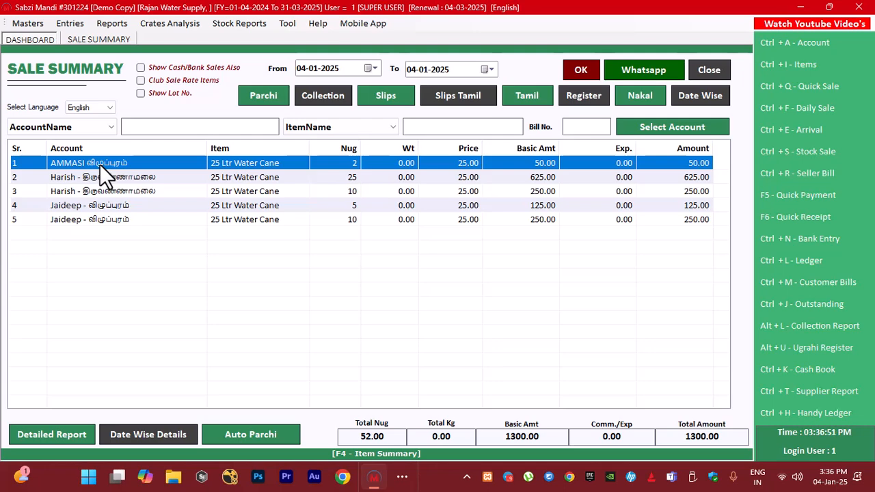
Switch the sale summary language to Tamil, reload the 04-01-2025 report, and examine the translated account and item names
{"action": "left_click", "coordinate": [95, 218]}
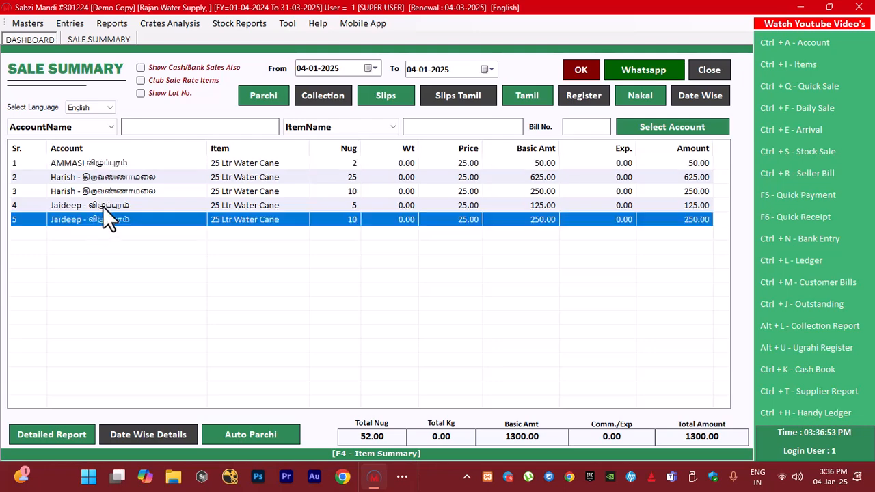
{"action": "left_click", "coordinate": [104, 109]}
{"action": "left_click", "coordinate": [90, 127]}
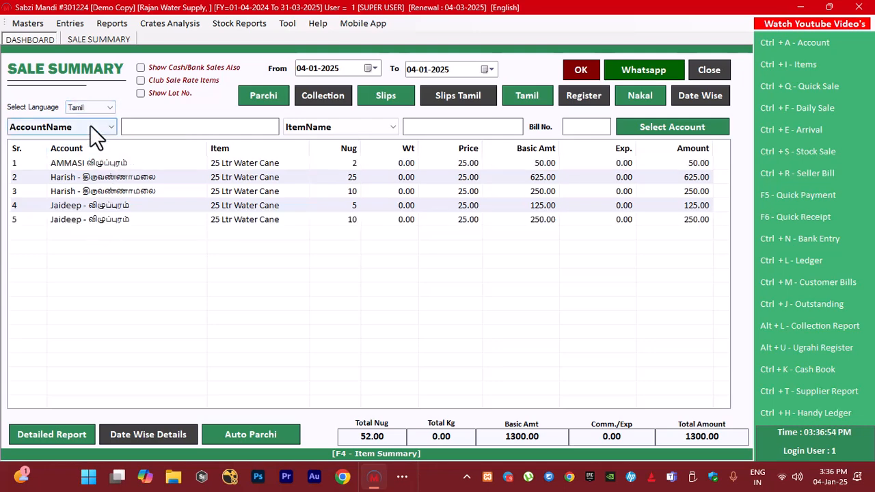
{"action": "left_click", "coordinate": [576, 72]}
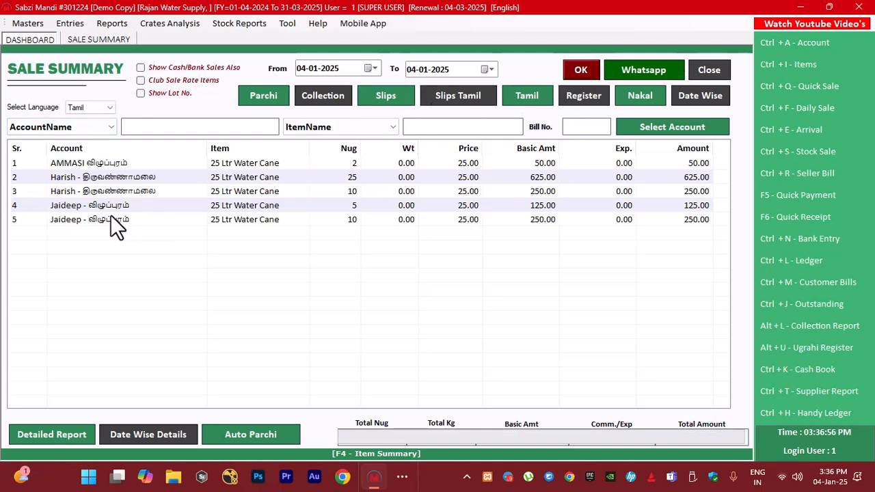
{"action": "left_click", "coordinate": [86, 185]}
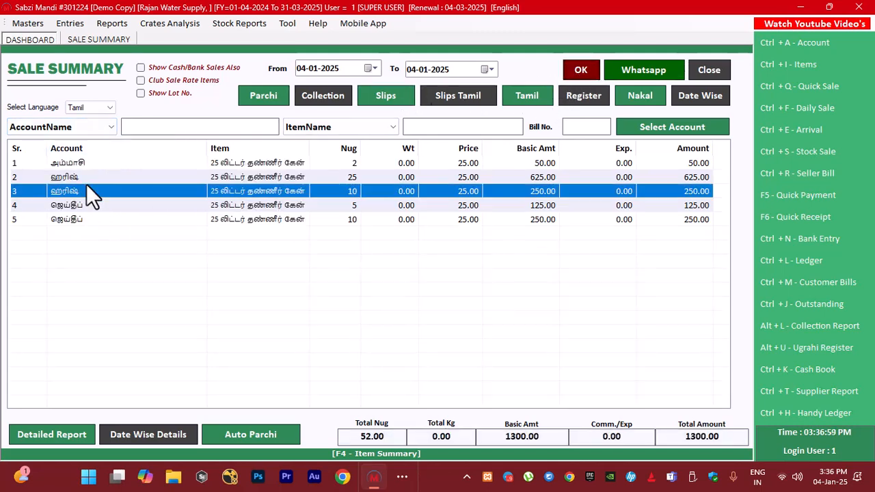
{"action": "left_click", "coordinate": [80, 205]}
{"action": "left_click", "coordinate": [72, 220]}
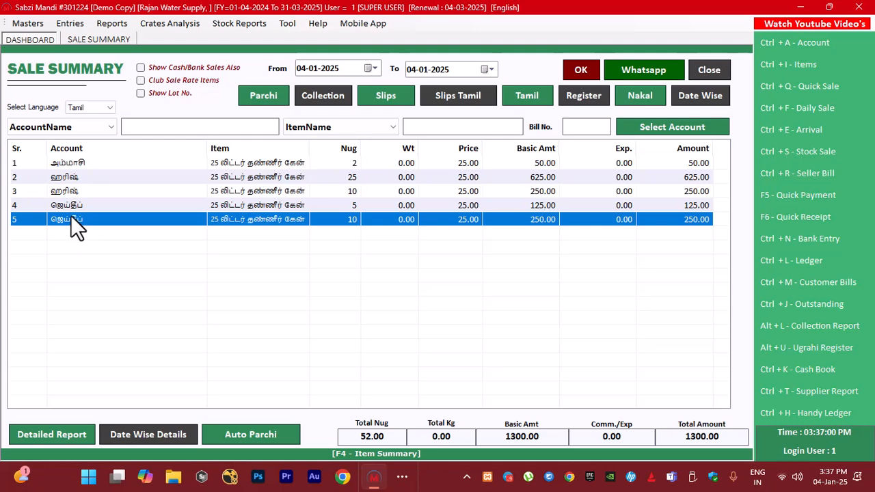
Preview the Parchi sale slips and examine each customer's name, crate marka quantities and crates balance
{"action": "left_click", "coordinate": [258, 94]}
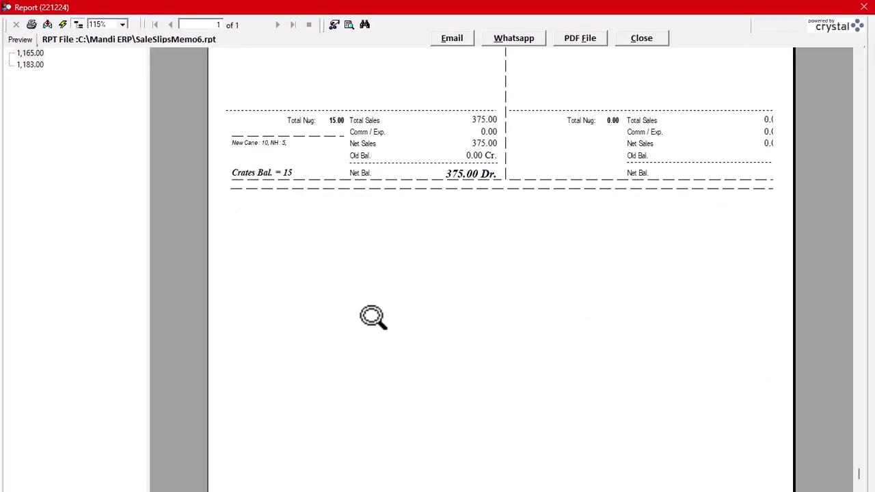
{"action": "left_click", "coordinate": [271, 93]}
{"action": "left_click", "coordinate": [539, 98]}
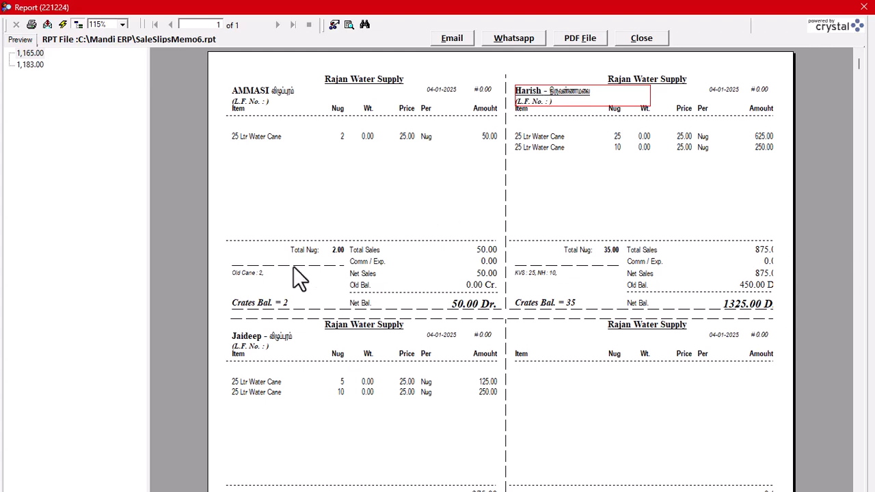
{"action": "left_click", "coordinate": [243, 274]}
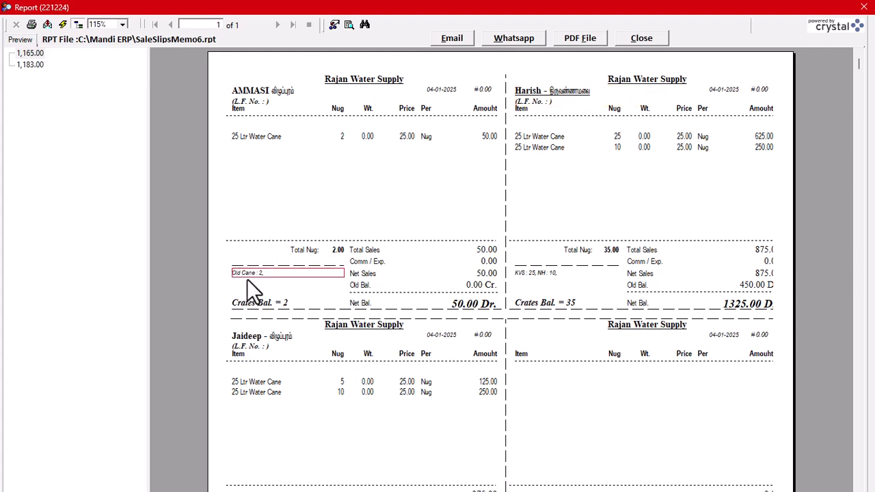
{"action": "left_click", "coordinate": [250, 299]}
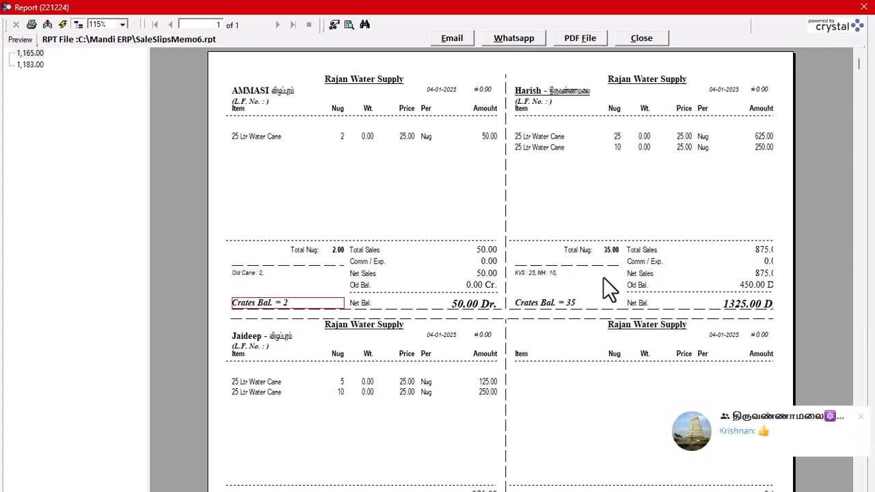
{"action": "left_click", "coordinate": [542, 272]}
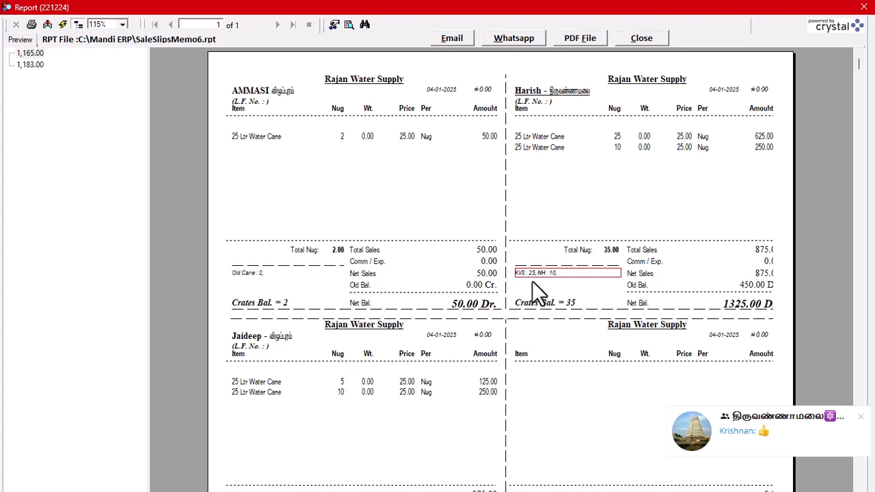
{"action": "scroll", "coordinate": [551, 294], "scroll_direction": "down", "scroll_amount": 3}
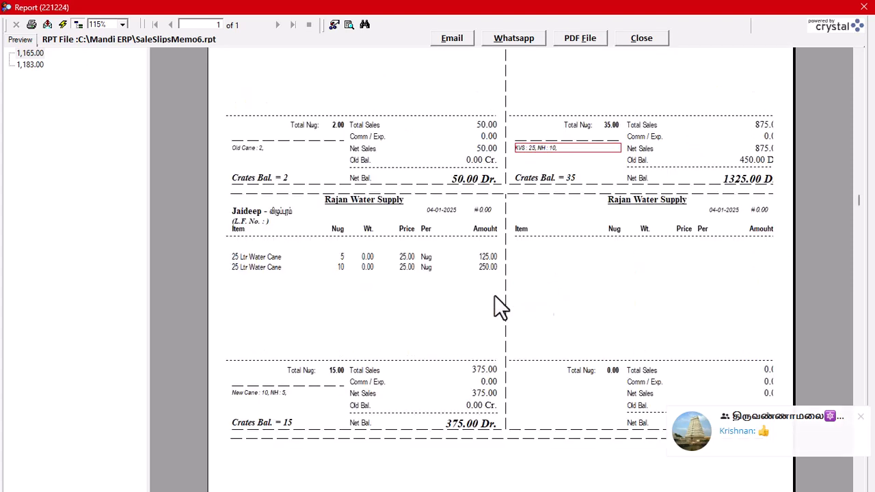
{"action": "left_click", "coordinate": [274, 394]}
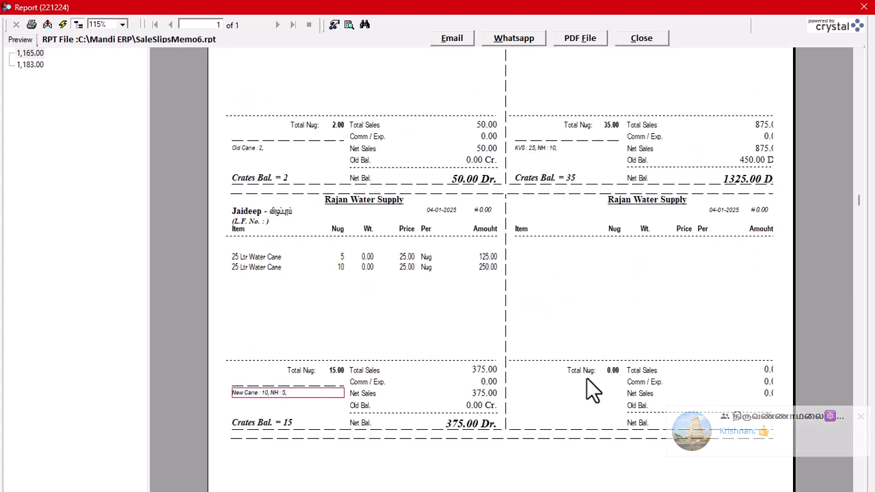
{"action": "left_click", "coordinate": [260, 423]}
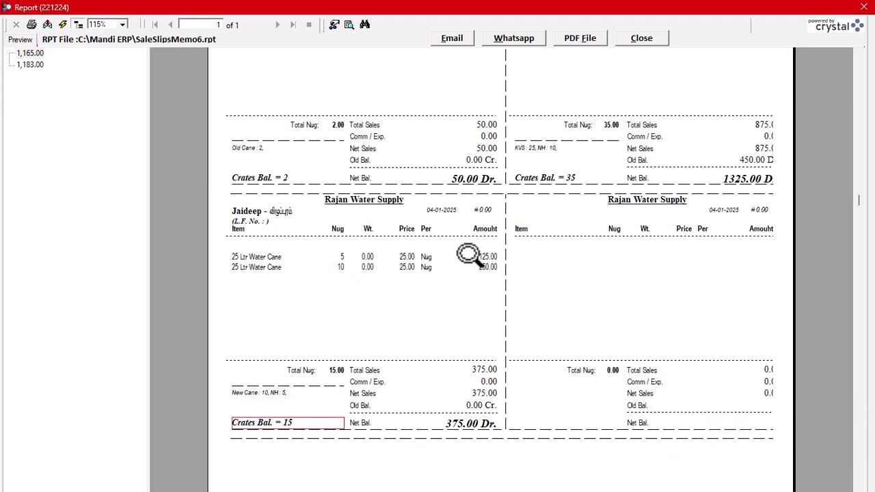
Examine the net sales, old balance and net balance on the Parchi slips, then close the preview
{"action": "scroll", "coordinate": [483, 256], "scroll_direction": "up", "scroll_amount": 3}
{"action": "left_click", "coordinate": [488, 276]}
{"action": "left_click", "coordinate": [755, 276]}
{"action": "left_click", "coordinate": [748, 286]}
{"action": "left_click", "coordinate": [738, 305]}
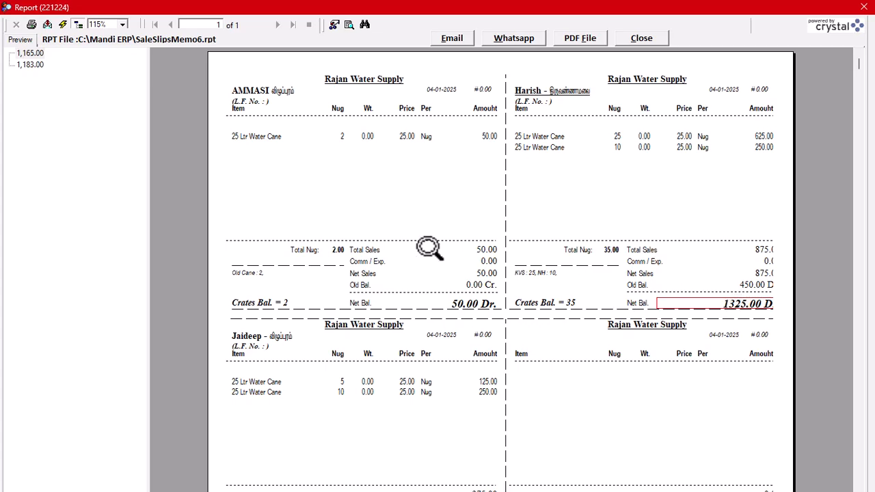
{"action": "scroll", "coordinate": [456, 334], "scroll_direction": "down", "scroll_amount": 6}
{"action": "scroll", "coordinate": [456, 334], "scroll_direction": "up", "scroll_amount": 6}
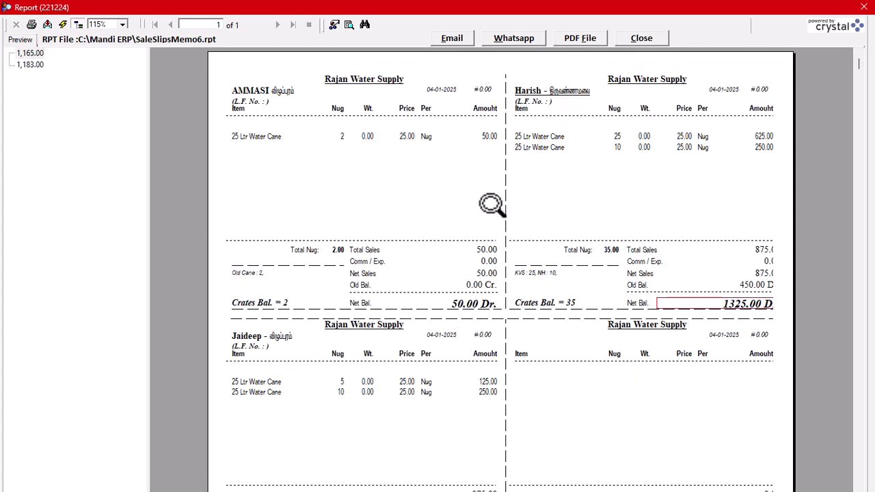
{"action": "left_click", "coordinate": [649, 38]}
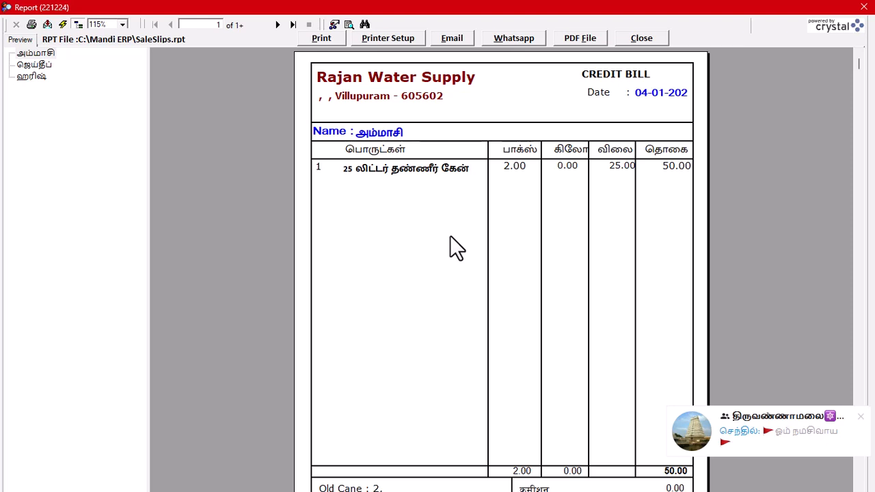
Examine the crate details, crates balance and amount totals on the first customer's Tamil credit bill
{"action": "scroll", "coordinate": [450, 236], "scroll_direction": "down", "scroll_amount": 3}
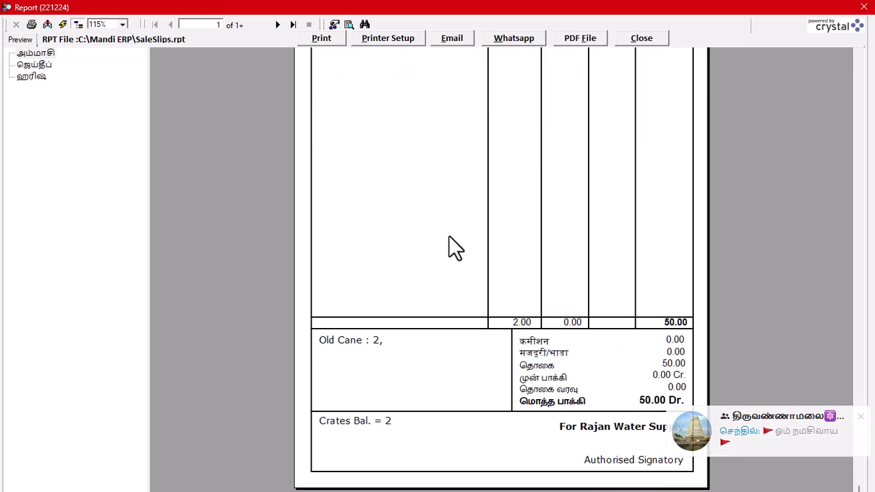
{"action": "left_click", "coordinate": [355, 341]}
{"action": "left_click", "coordinate": [349, 422]}
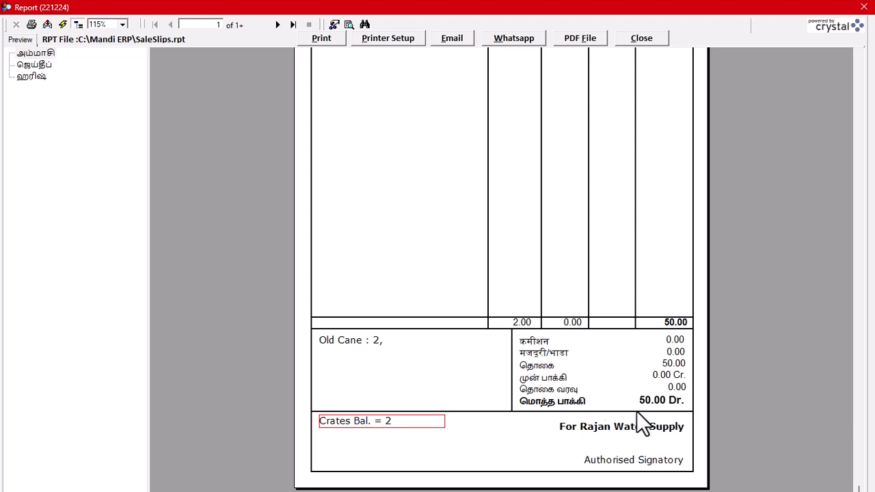
{"action": "left_click", "coordinate": [665, 400]}
{"action": "left_click", "coordinate": [674, 364]}
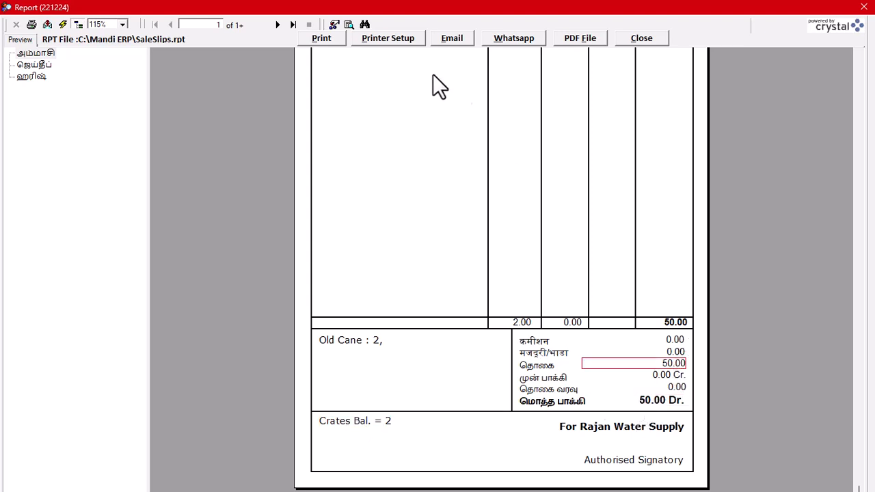
Go to the third Tamil credit bill, examine its last receipt and balances, and close the preview and sale summary
{"action": "left_click", "coordinate": [277, 25]}
{"action": "left_click", "coordinate": [277, 24]}
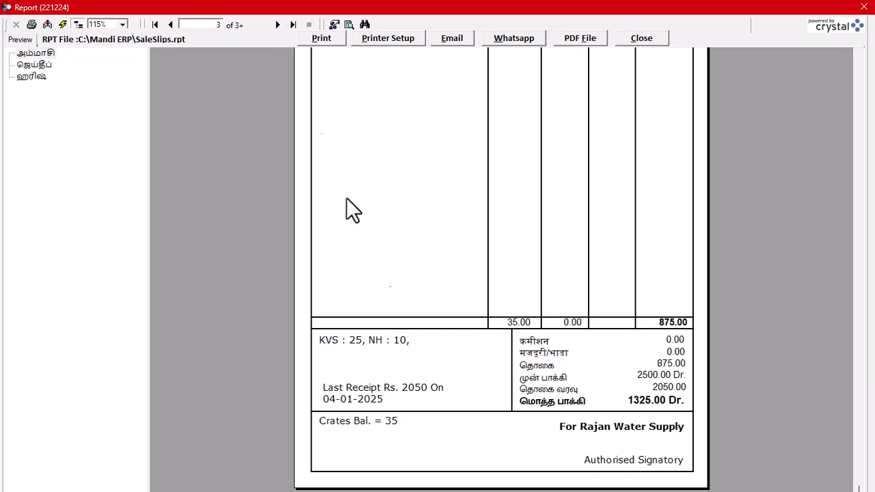
{"action": "left_click", "coordinate": [372, 402]}
{"action": "left_click", "coordinate": [660, 376]}
{"action": "left_click", "coordinate": [644, 404]}
{"action": "scroll", "coordinate": [413, 314], "scroll_direction": "up", "scroll_amount": 5}
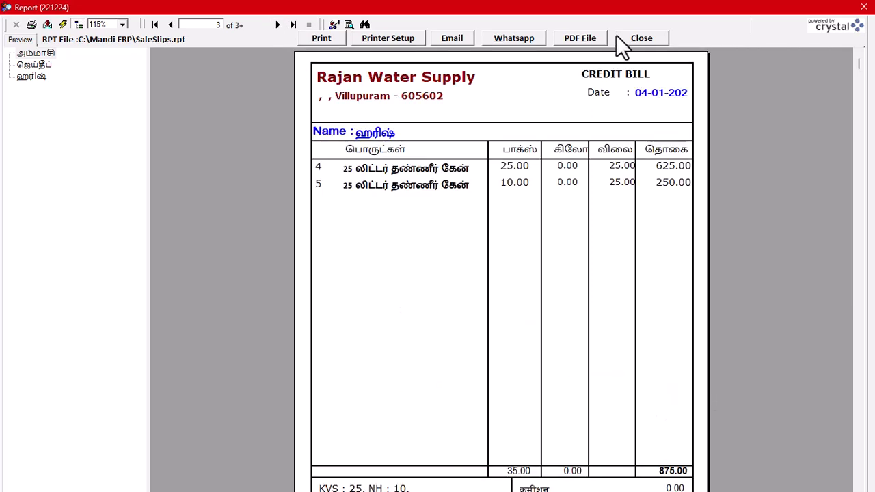
{"action": "left_click", "coordinate": [622, 38]}
{"action": "left_click", "coordinate": [707, 72]}
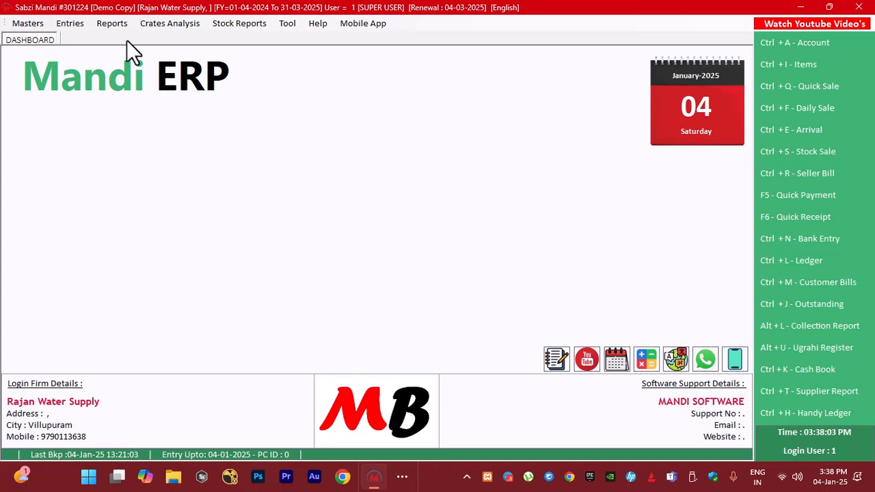
{"action": "left_click", "coordinate": [80, 28]}
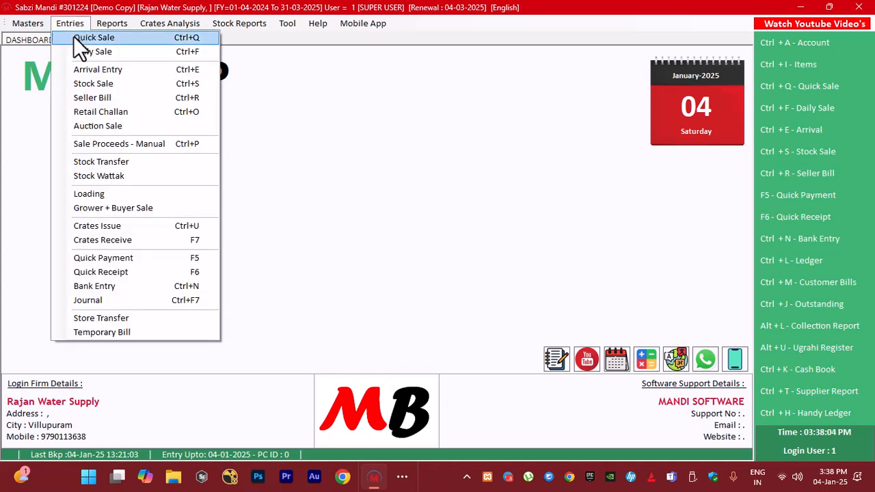
{"action": "left_click", "coordinate": [113, 240]}
{"action": "left_click", "coordinate": [705, 72]}
{"action": "left_click", "coordinate": [440, 273]}
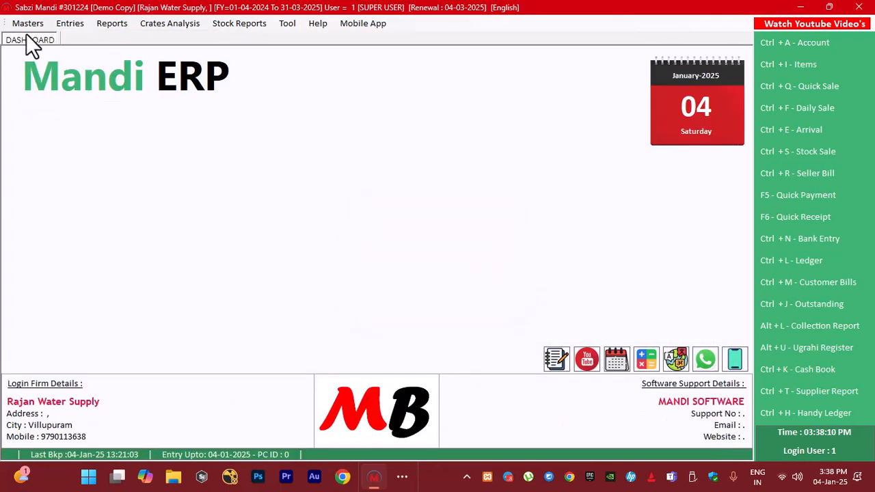
Open a Crates Receive entry dated 04-01-2025 and select the விழுப்புரம் customer with the 375.00 Dr. balance for slip 1
{"action": "left_click", "coordinate": [69, 25]}
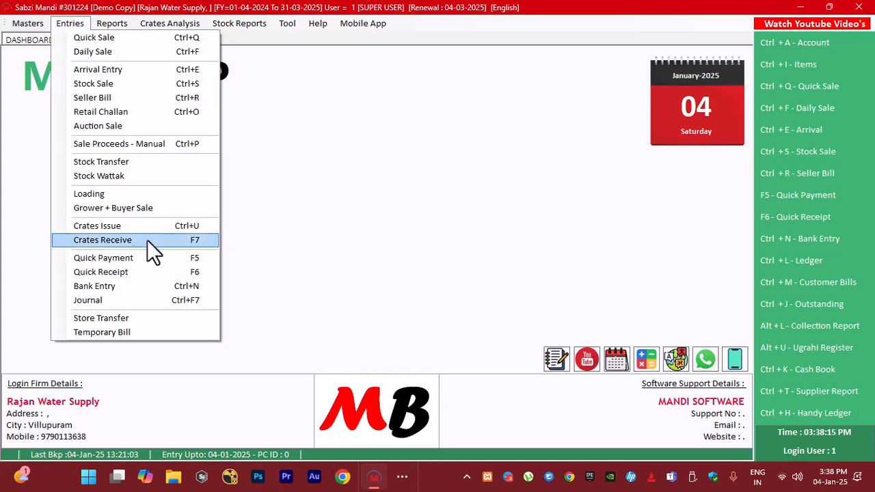
{"action": "left_click", "coordinate": [342, 236]}
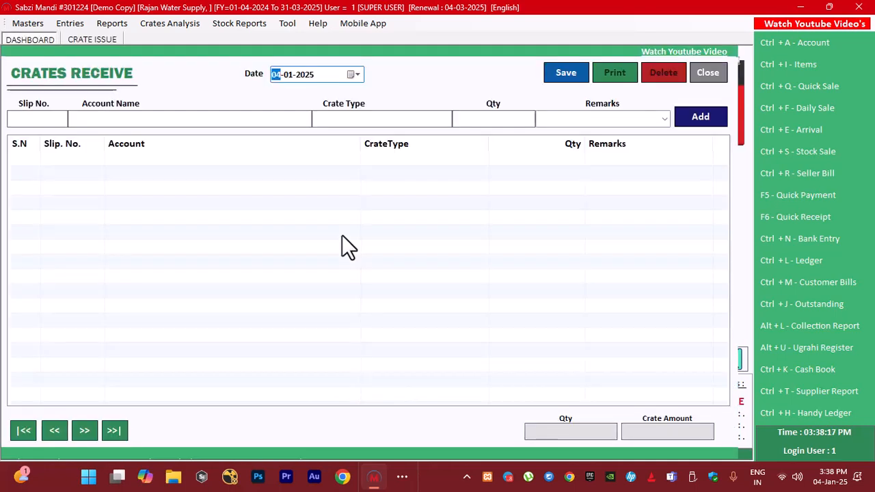
{"action": "key", "text": "Return"}
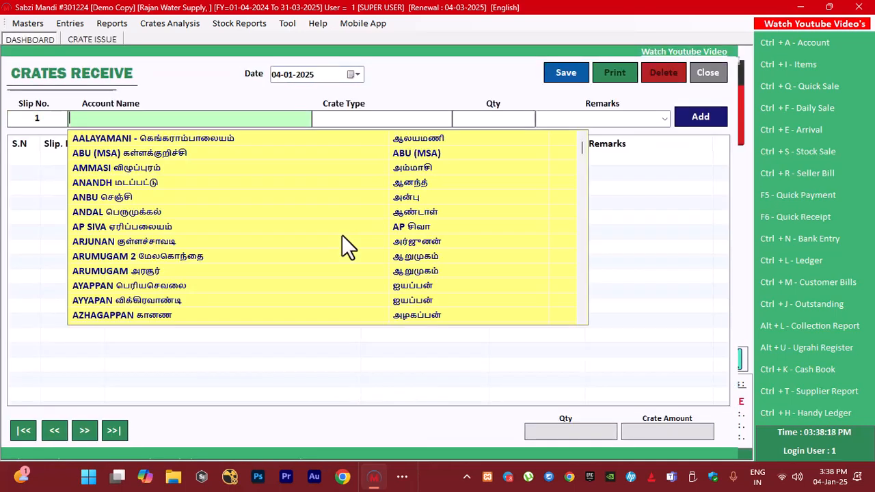
{"action": "type", "text": "jai"}
{"action": "key", "text": "Down"}
{"action": "key", "text": "Return"}
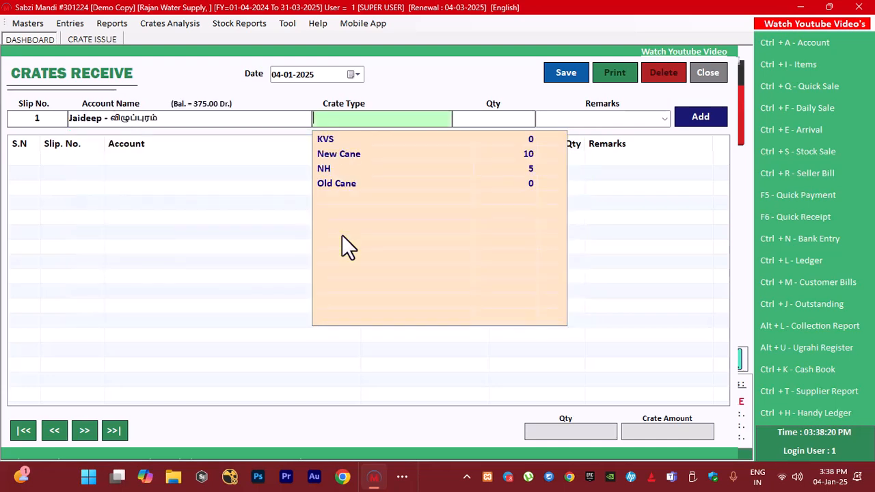
Choose the New Cane crate type with quantity 5 and add the first crates receive line without remarks
{"action": "key", "text": "Down"}
{"action": "key", "text": "Down"}
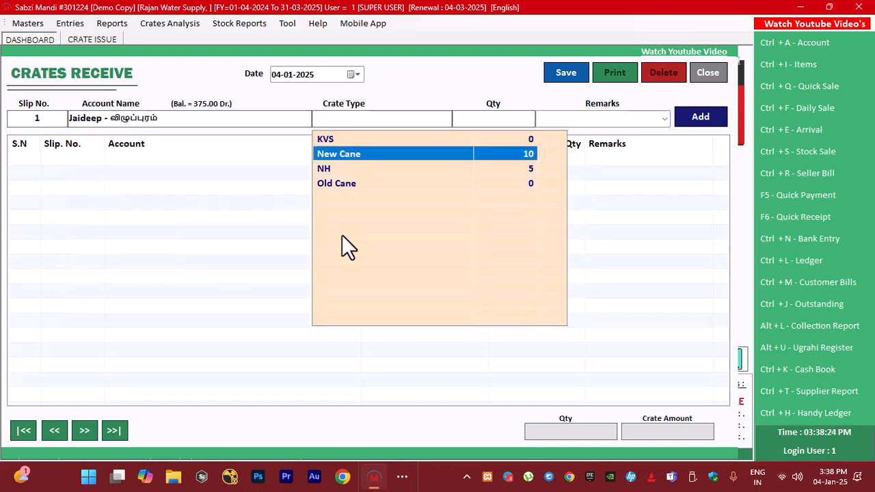
{"action": "key", "text": "Return"}
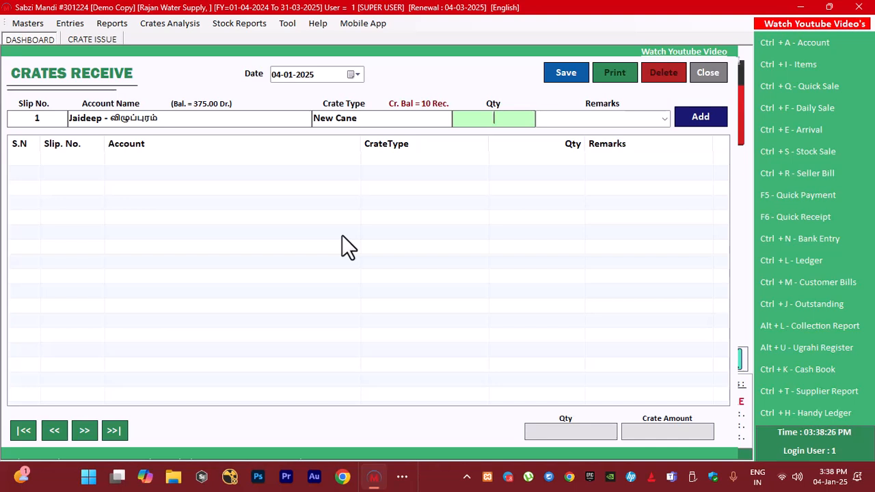
{"action": "type", "text": "5"}
{"action": "key", "text": "Return"}
{"action": "key", "text": "Return"}
{"action": "key", "text": "Return"}
Set the slip number to 2 and select the விழுப்புரம் customer with the 50.00 Dr. balance
{"action": "key", "text": "BackSpace"}
{"action": "type", "text": "2"}
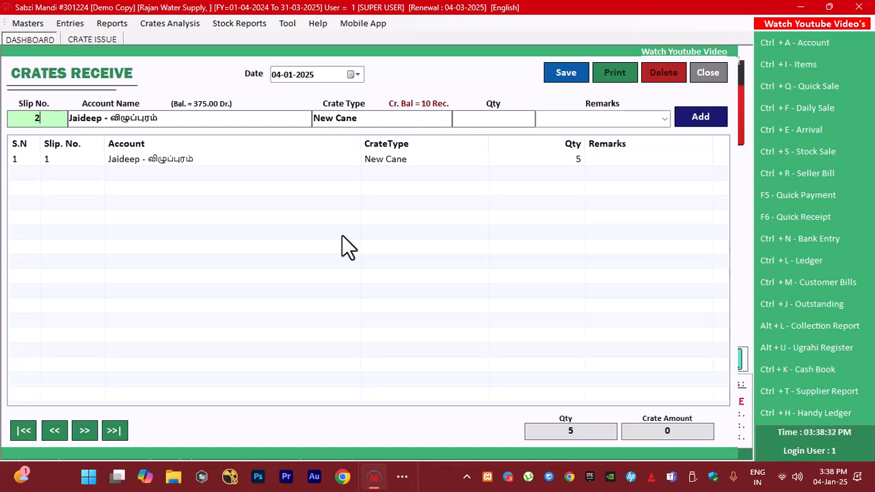
{"action": "key", "text": "Return"}
{"action": "type", "text": "am"}
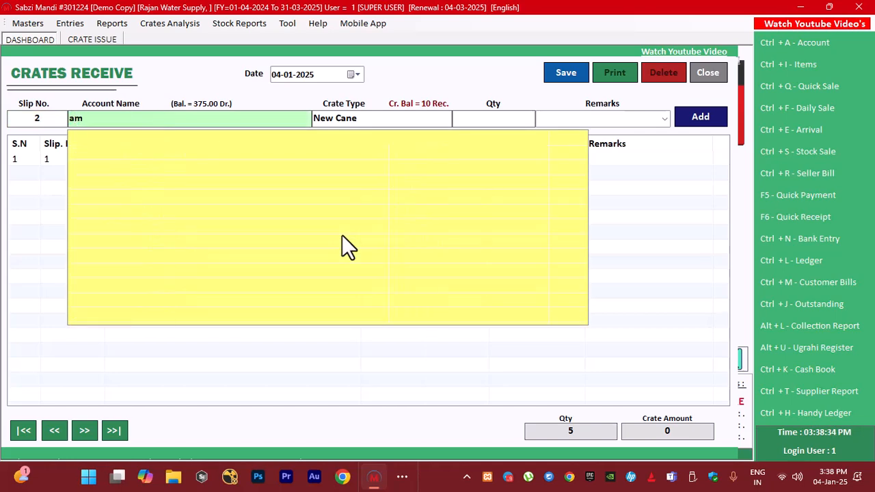
{"action": "key", "text": "Return"}
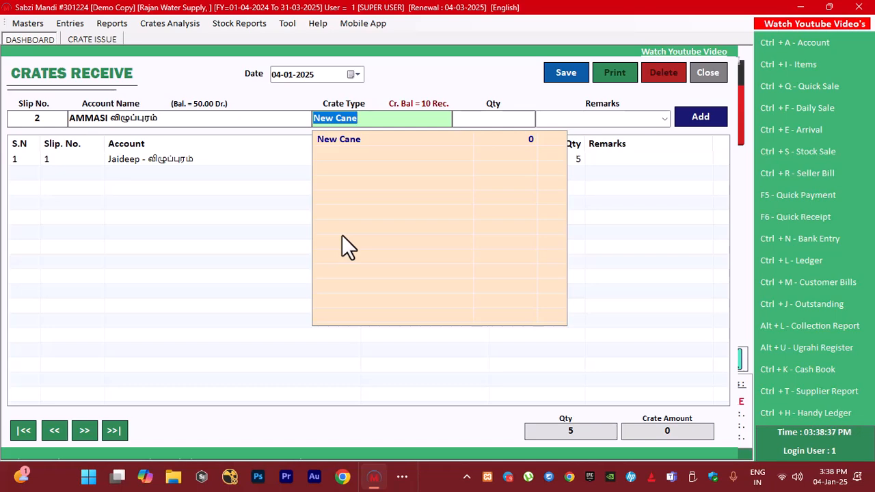
Change the crate type to Old Cane, enter quantity 2, and add the second crates receive line
{"action": "key", "text": "BackSpace"}
{"action": "key", "text": "Down"}
{"action": "key", "text": "Down"}
{"action": "key", "text": "Down"}
{"action": "key", "text": "Down"}
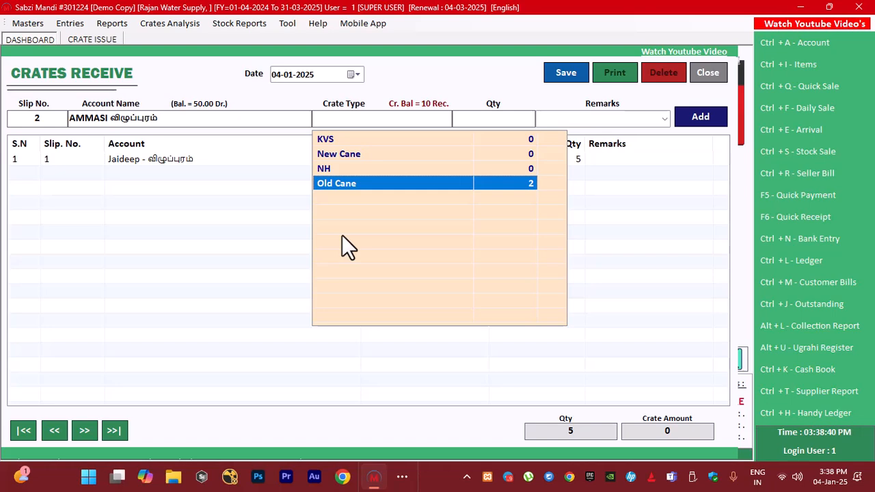
{"action": "key", "text": "Return"}
{"action": "type", "text": "2"}
{"action": "key", "text": "Return"}
{"action": "key", "text": "Return"}
{"action": "key", "text": "Return"}
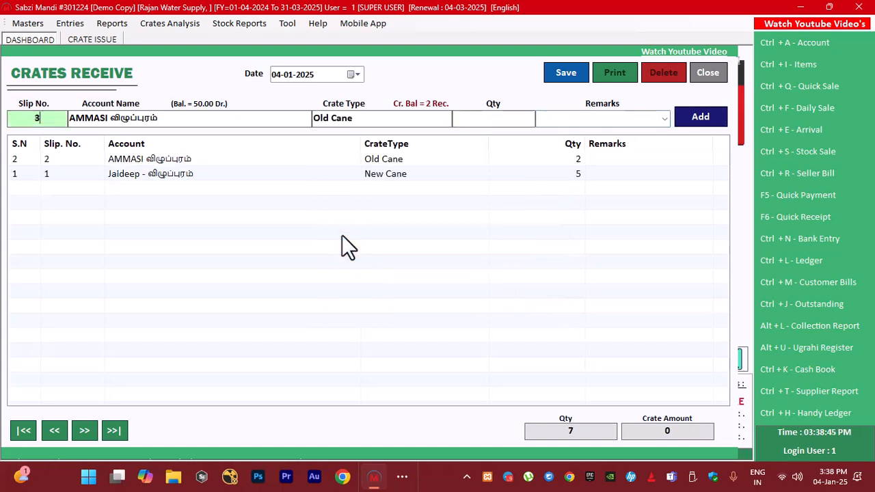
Save the crates receive entry with both slip lines and close the open crate entry forms
{"action": "left_click", "coordinate": [563, 72]}
{"action": "left_click", "coordinate": [473, 280]}
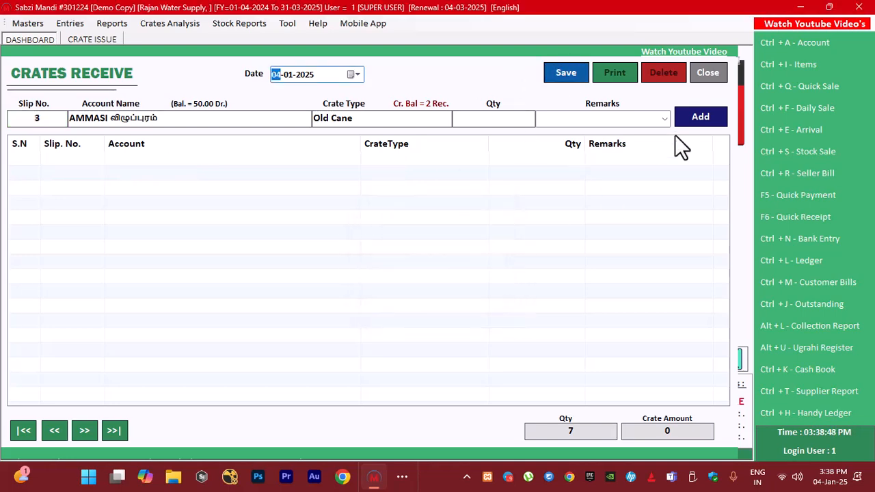
{"action": "left_click", "coordinate": [709, 73]}
{"action": "left_click", "coordinate": [435, 279]}
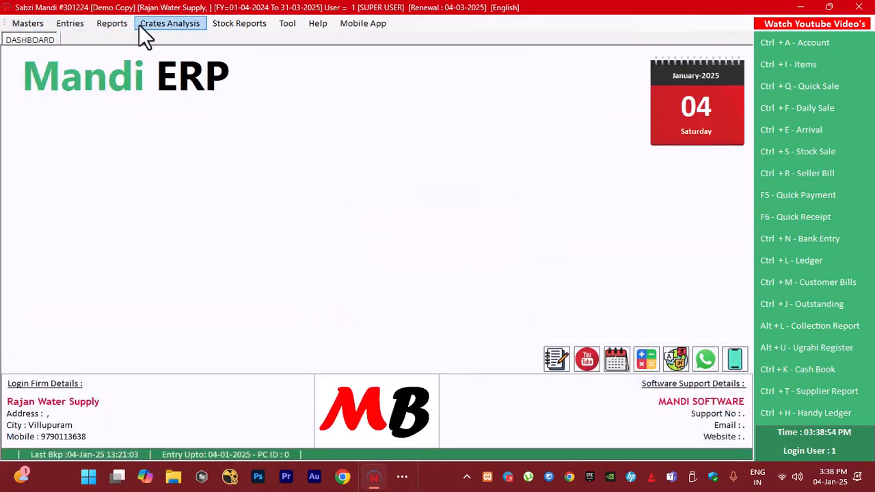
List the crates receivable as on 04-01-2025 and check the New Cane line of the விழுப்புரம் customer
{"action": "left_click", "coordinate": [165, 28]}
{"action": "left_click", "coordinate": [177, 38]}
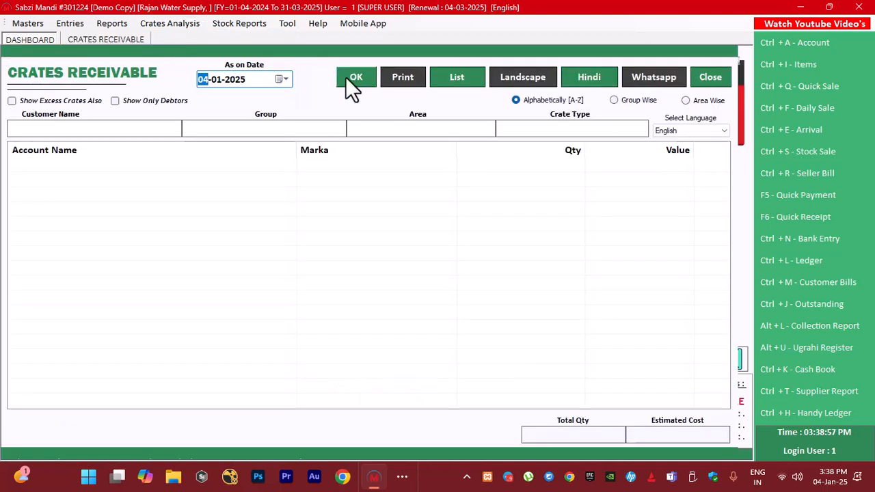
{"action": "left_click", "coordinate": [347, 76]}
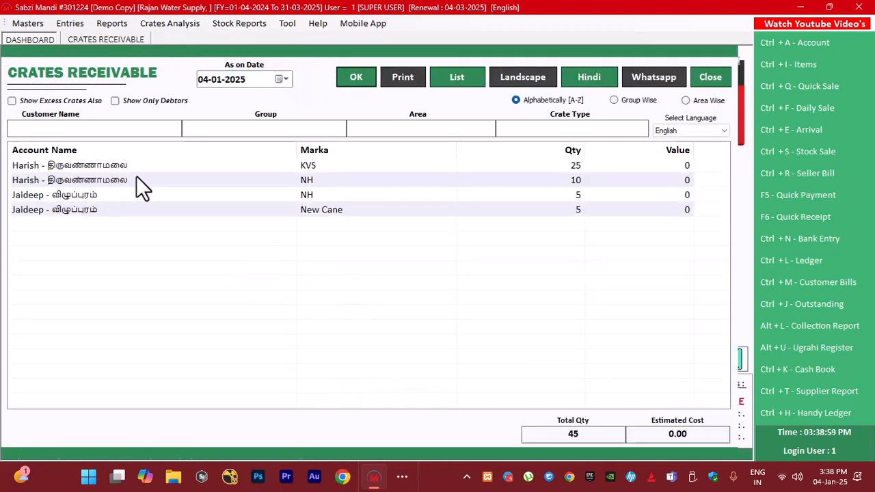
{"action": "left_click", "coordinate": [319, 216]}
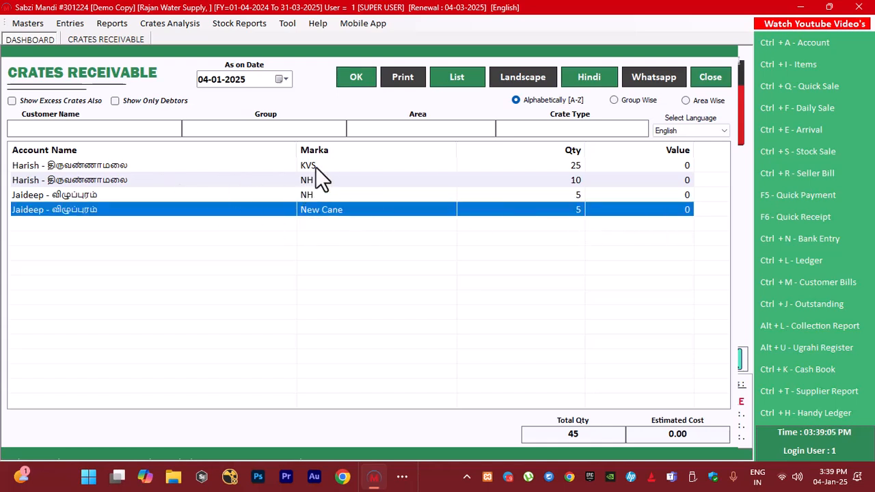
Arrange the crates receivable group wise, preview the printed crate report, and close the preview and the report
{"action": "left_click", "coordinate": [686, 100]}
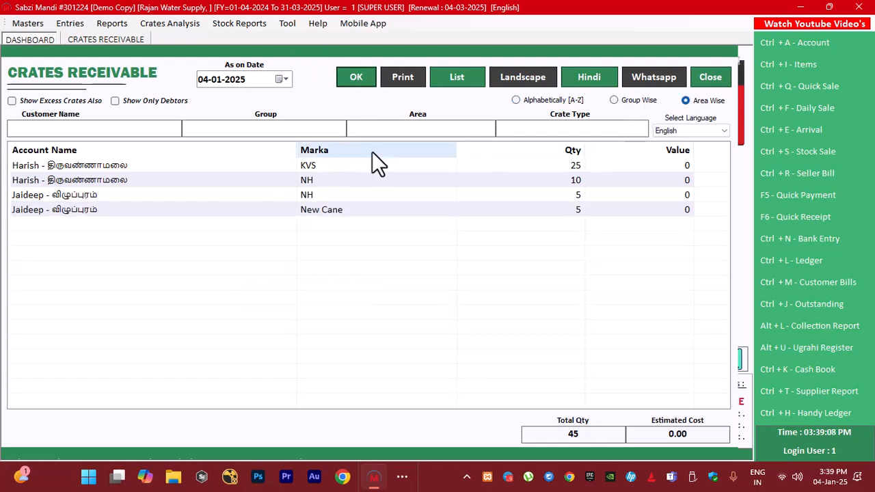
{"action": "left_click", "coordinate": [631, 99]}
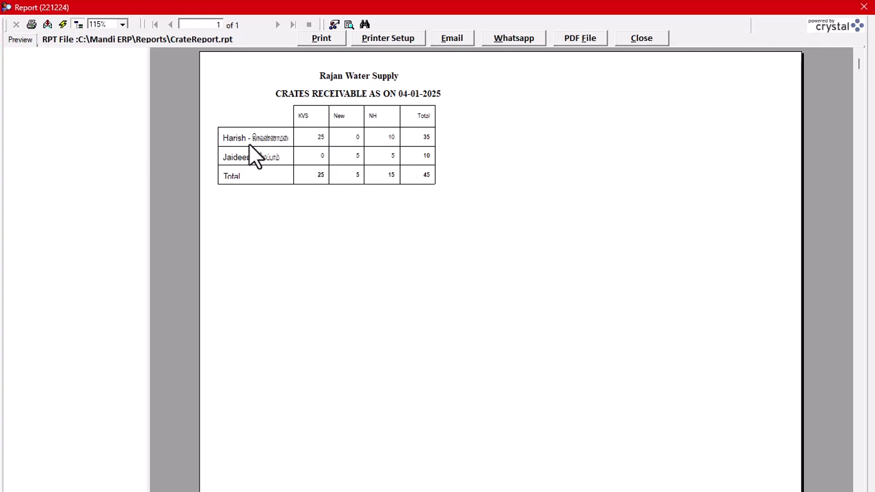
{"action": "left_click", "coordinate": [349, 137]}
{"action": "left_click", "coordinate": [658, 39]}
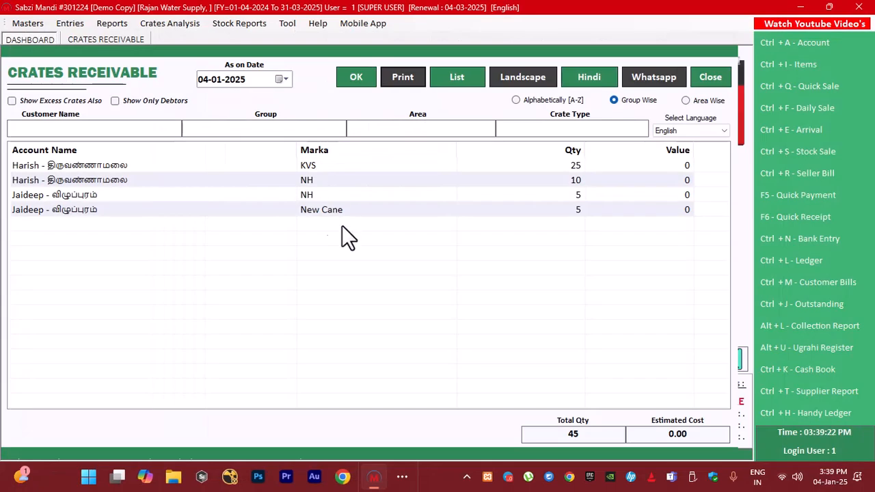
{"action": "left_click", "coordinate": [714, 77]}
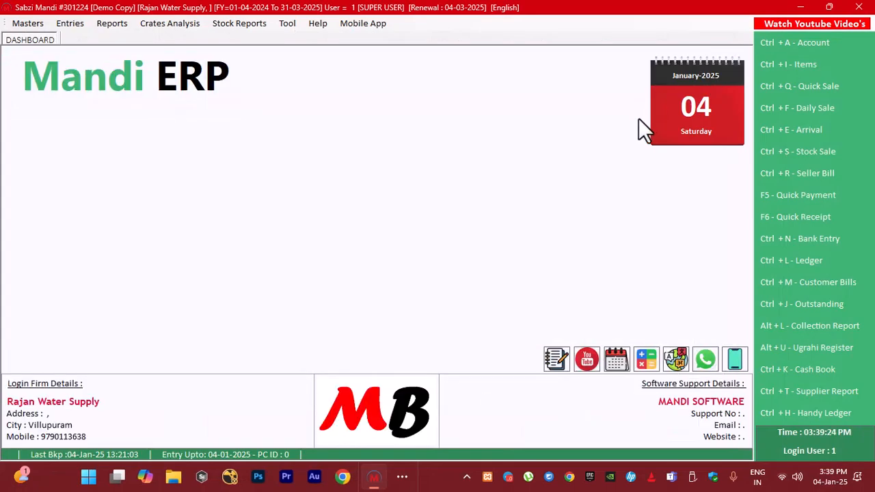
Generate the Collection Report from 04-01-2025 to 04-01-2025 with Show Sale Parties enabled
{"action": "left_click", "coordinate": [111, 24]}
{"action": "left_click", "coordinate": [507, 198]}
{"action": "left_click", "coordinate": [812, 330]}
{"action": "left_click", "coordinate": [229, 110]}
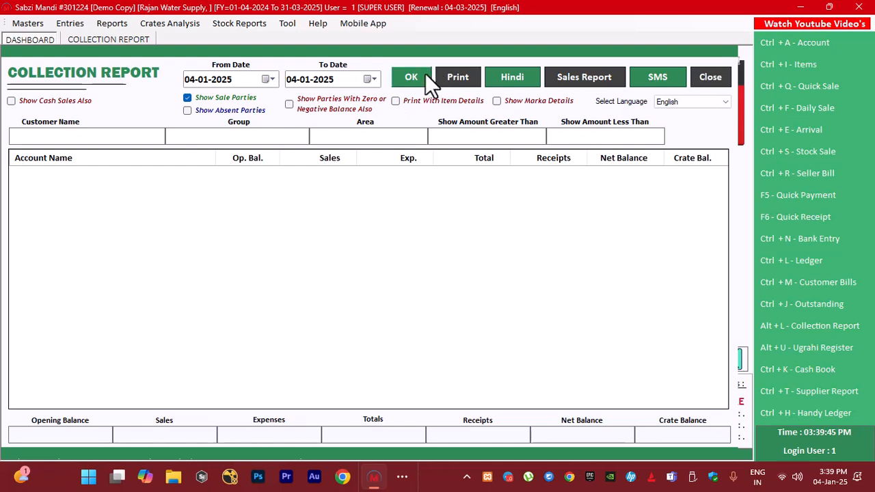
{"action": "left_click", "coordinate": [592, 53]}
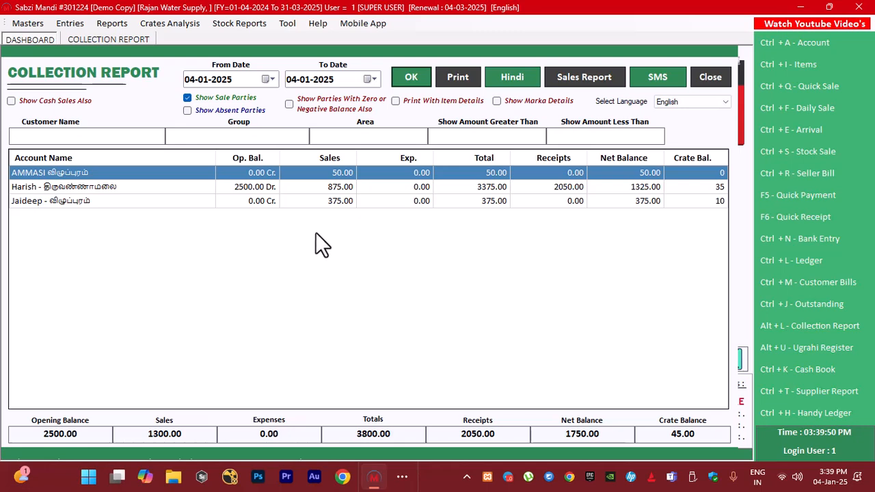
Check the receipts and balances of the திருவண்ணாமலை and விழுப்புரம் customers in the Collection Report, and close it
{"action": "left_click", "coordinate": [558, 185]}
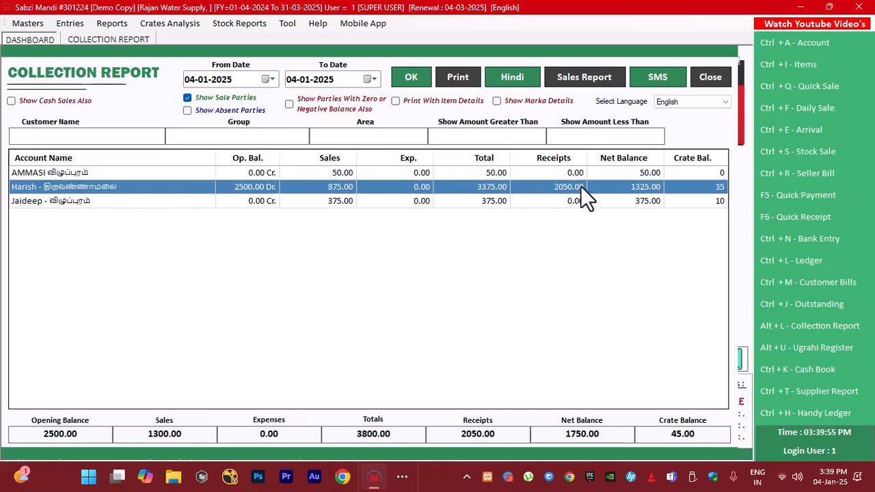
{"action": "left_click", "coordinate": [91, 200]}
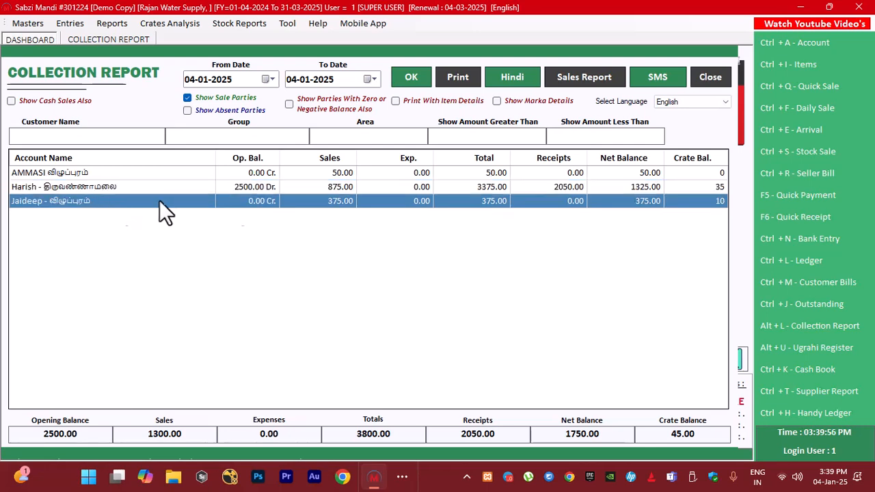
{"action": "left_click", "coordinate": [711, 78]}
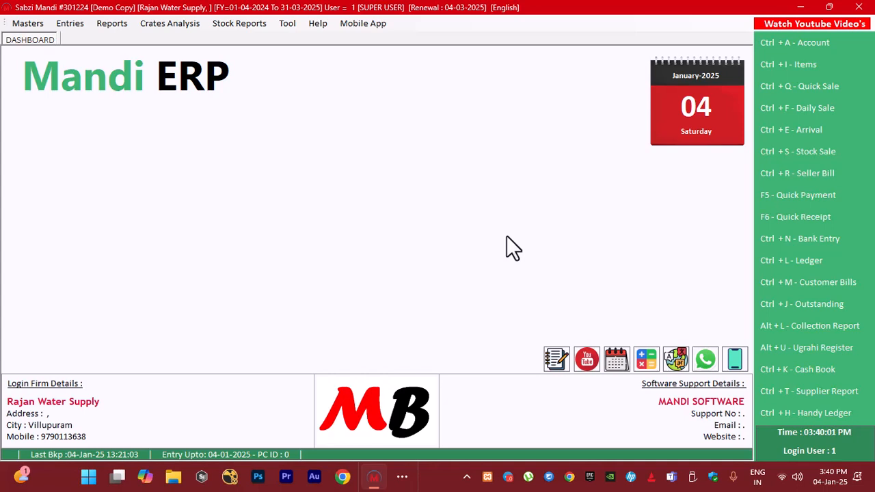
Start quick receipt 2 dated 04-01-2025 with Gpay as payment mode and select the விழுப்புரம் customer with the 375.00 Dr. balance
{"action": "key", "text": "F6"}
{"action": "key", "text": "Return"}
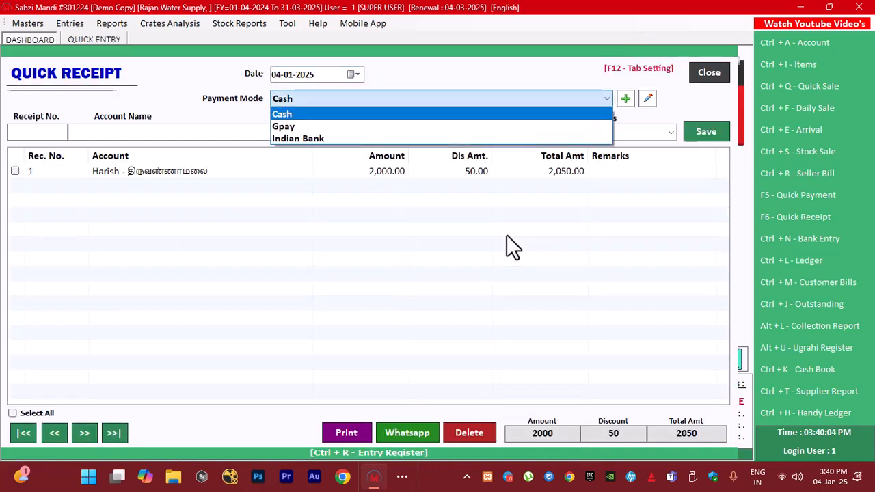
{"action": "key", "text": "Down"}
{"action": "key", "text": "Return"}
{"action": "key", "text": "Return"}
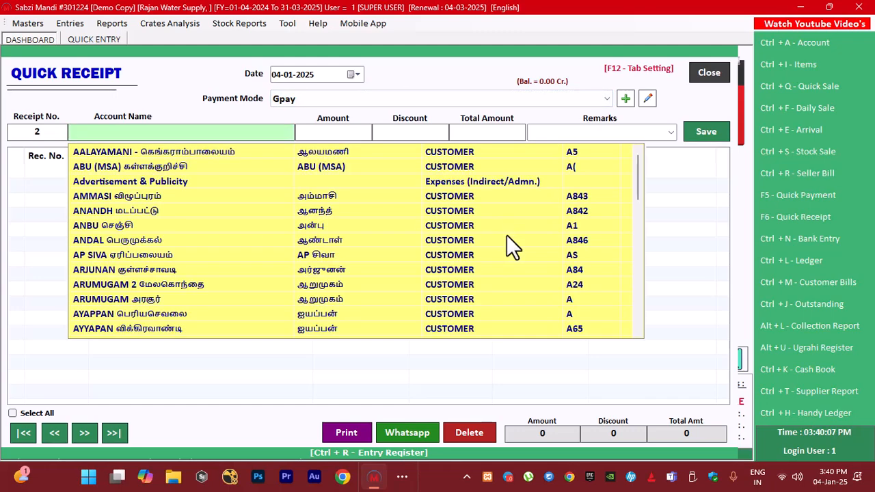
{"action": "type", "text": "jai"}
{"action": "key", "text": "Down"}
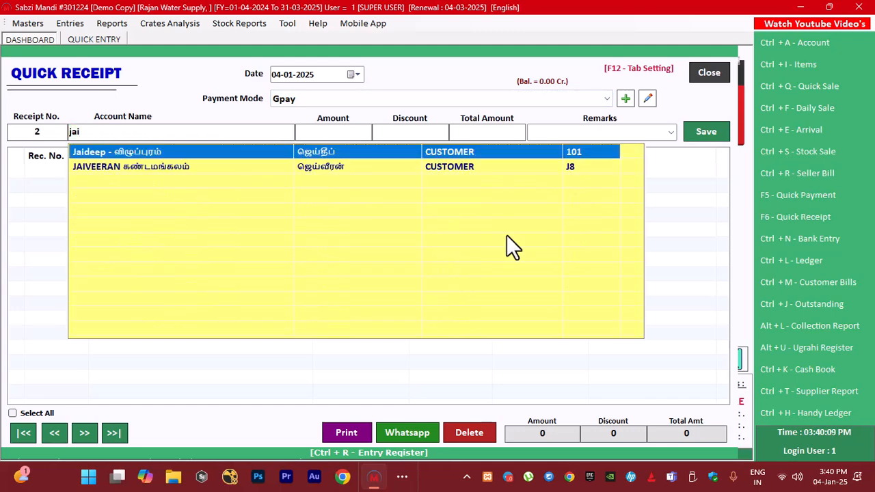
{"action": "key", "text": "Return"}
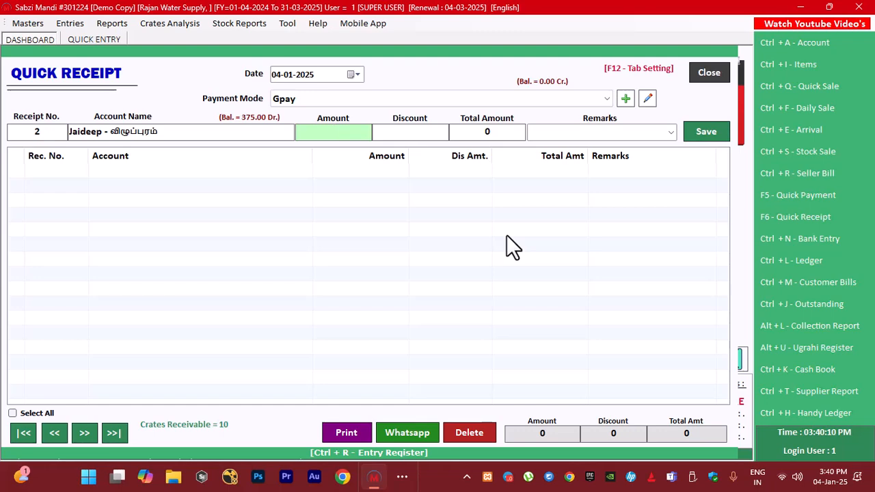
Enter a receipt amount of 175 without discount or remarks, save the quick receipt, and close the form
{"action": "type", "text": "175"}
{"action": "key", "text": "Return"}
{"action": "key", "text": "Return"}
{"action": "key", "text": "Return"}
{"action": "key", "text": "Return"}
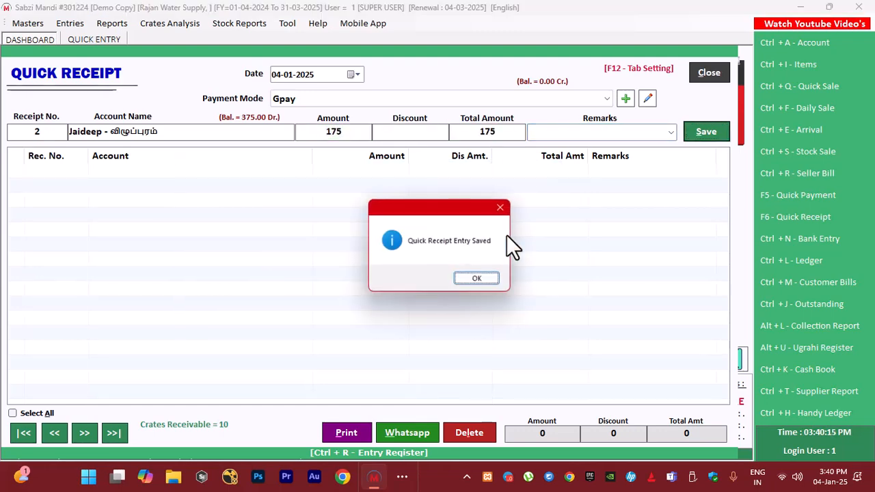
{"action": "key", "text": "Return"}
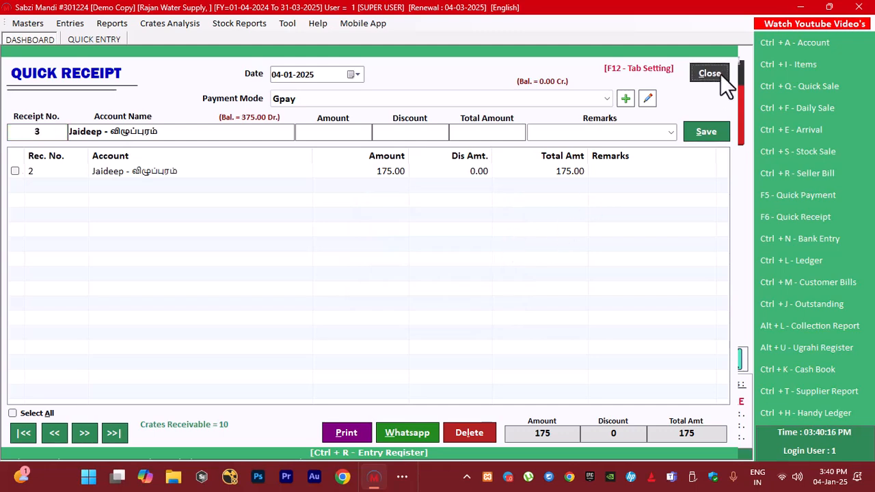
{"action": "left_click", "coordinate": [721, 74]}
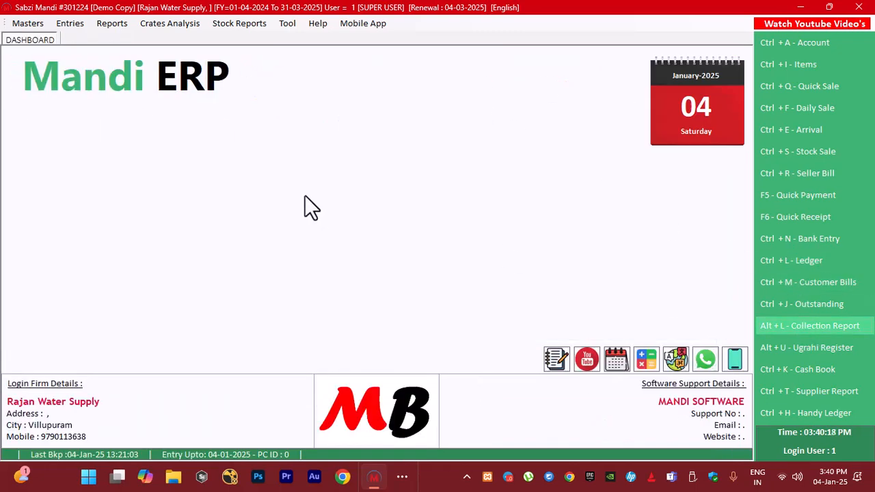
Generate the Collection Report for 04-01-2025 again, check the விழுப்புரம் customer's receipt, and preview the sales report
{"action": "key", "text": "alt+l"}
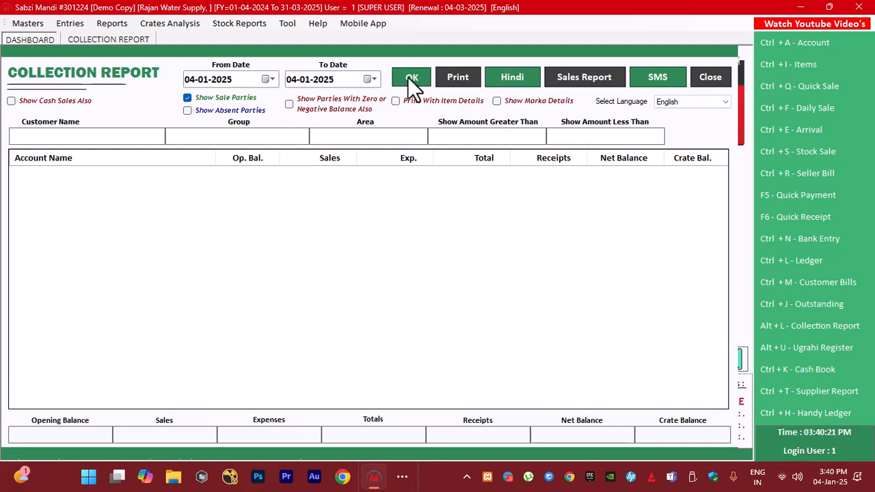
{"action": "left_click", "coordinate": [411, 78]}
{"action": "left_click", "coordinate": [557, 202]}
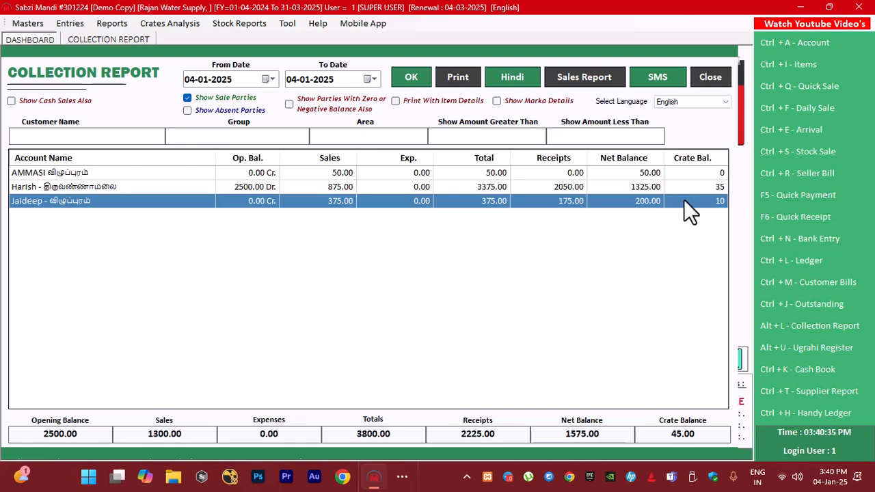
{"action": "left_click", "coordinate": [411, 80]}
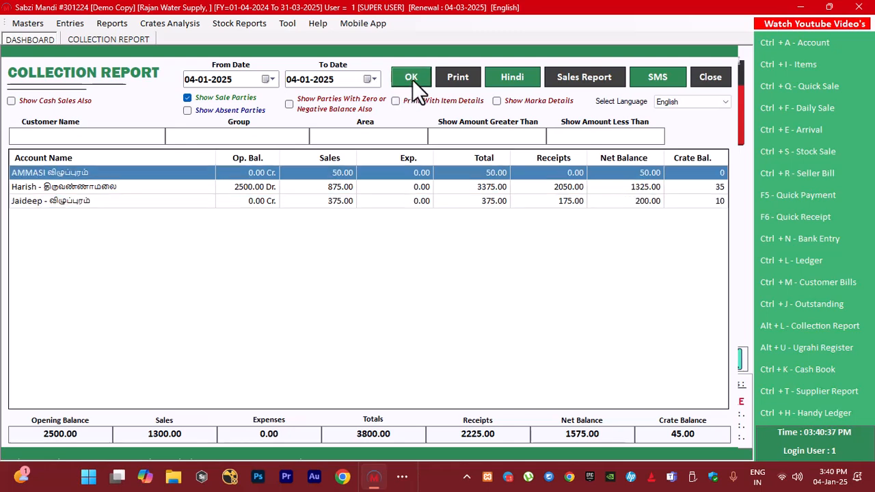
{"action": "left_click", "coordinate": [577, 79]}
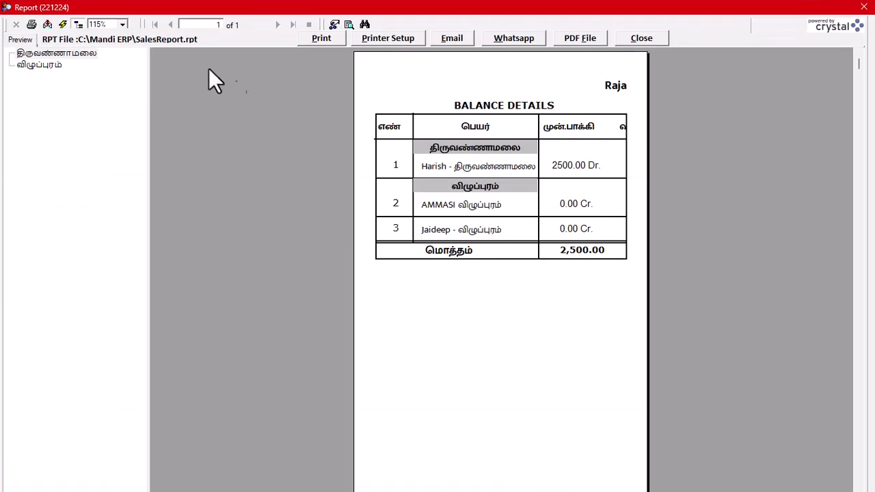
Switch to the Crystal Reports designer and open CollectionReport.rpt from the Mandi ERP folder
{"action": "left_click", "coordinate": [159, 38]}
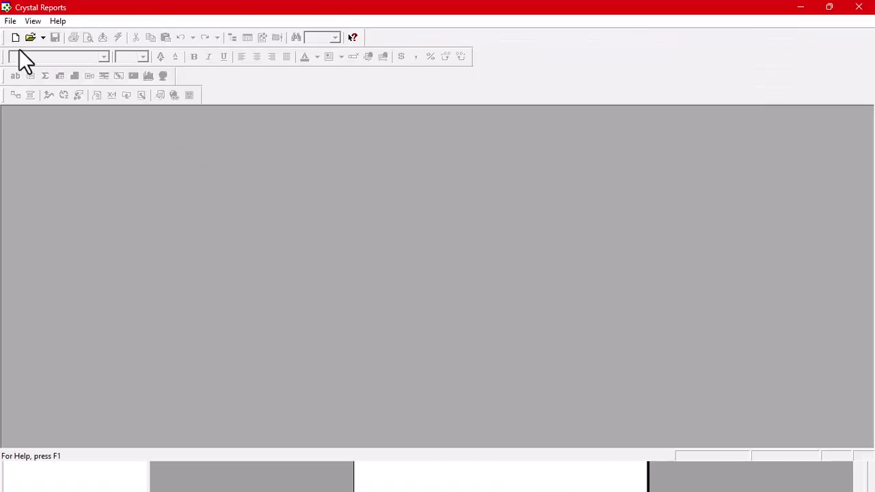
{"action": "left_click", "coordinate": [10, 20]}
{"action": "left_click", "coordinate": [23, 45]}
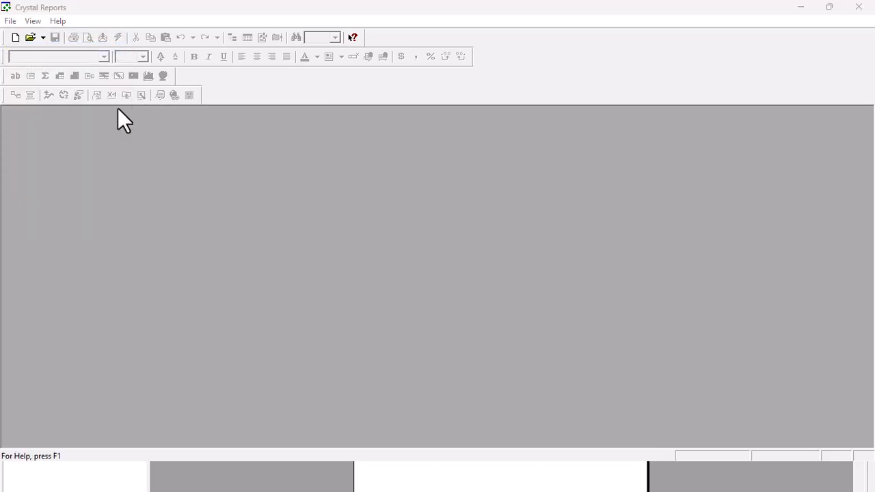
{"action": "left_click", "coordinate": [370, 232]}
{"action": "key", "text": "c"}
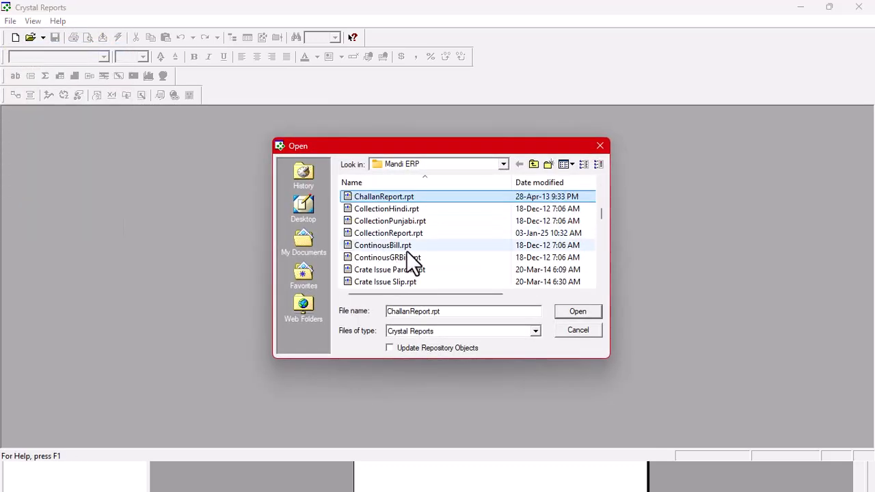
{"action": "double_click", "coordinate": [410, 233]}
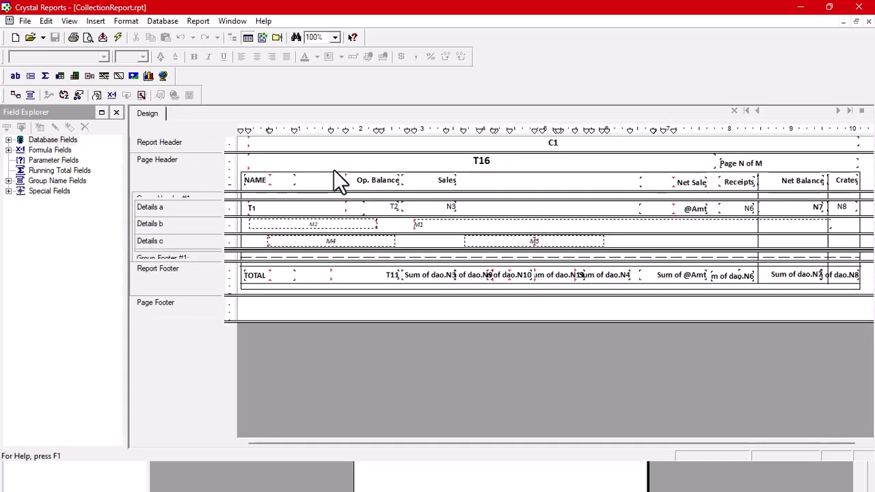
Close Crystal Reports without changing the report design, and close the sales report preview and the Collection Report
{"action": "left_click", "coordinate": [25, 21]}
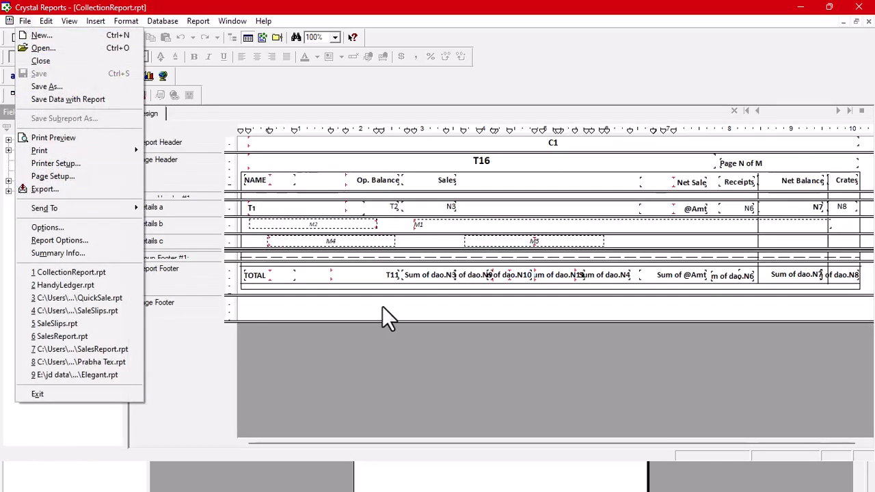
{"action": "left_click", "coordinate": [370, 321]}
{"action": "left_click", "coordinate": [860, 8]}
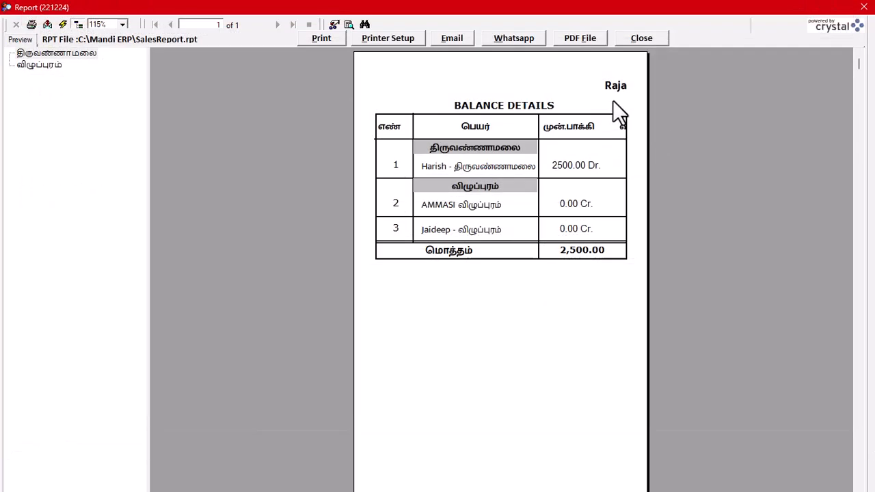
{"action": "left_click", "coordinate": [658, 39]}
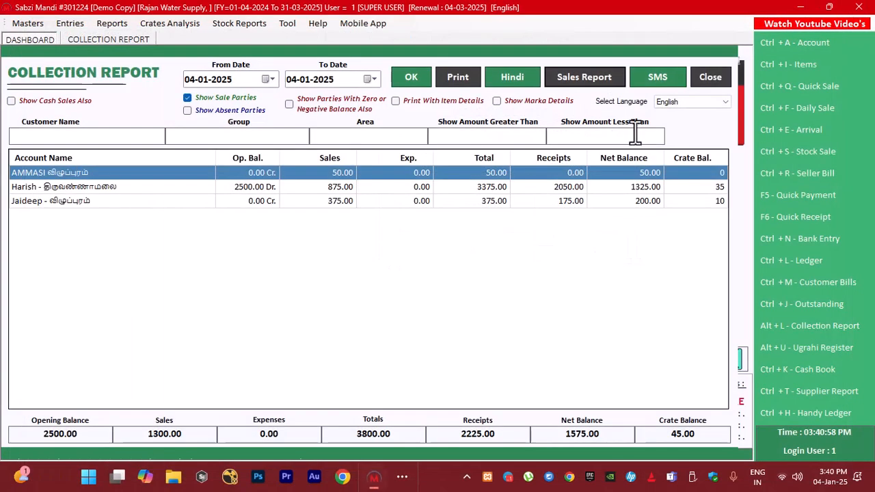
{"action": "left_click", "coordinate": [700, 79]}
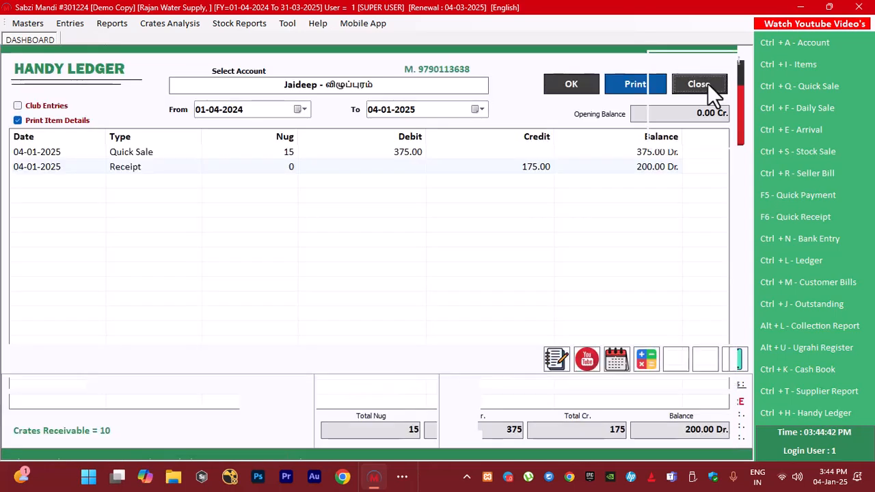
{"action": "left_click", "coordinate": [706, 84]}
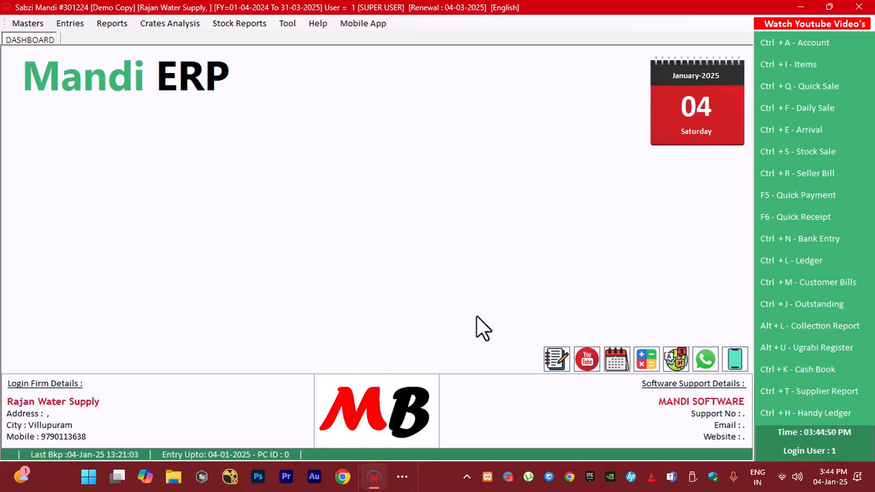
{"action": "left_click", "coordinate": [402, 478]}
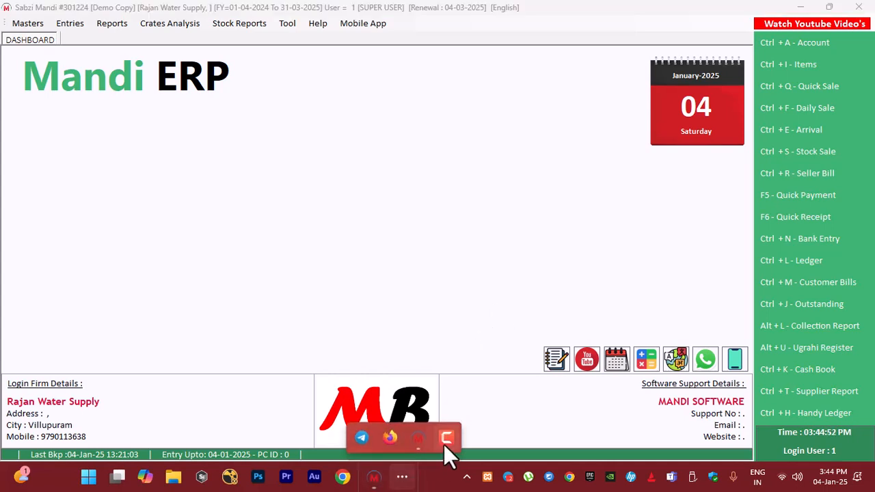